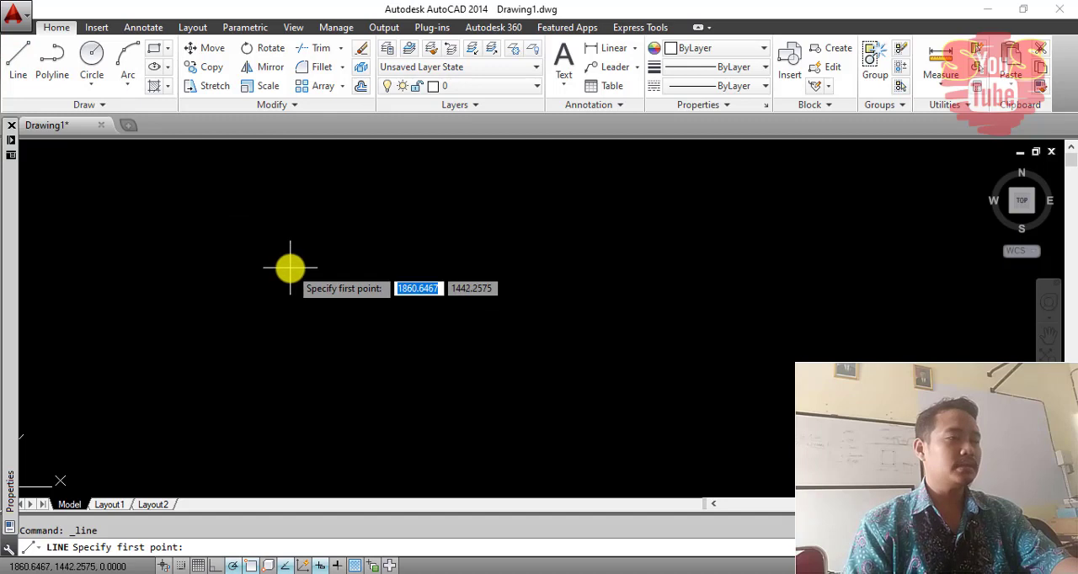
- Draw a horizontal line about 1726 units long in the empty drawing area
click(289, 267)
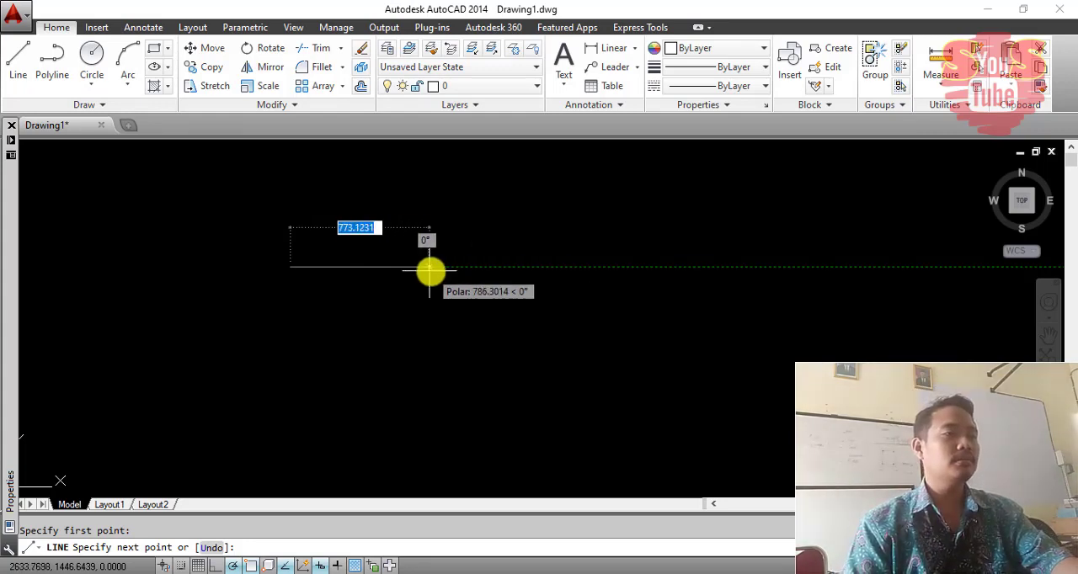
click(600, 267)
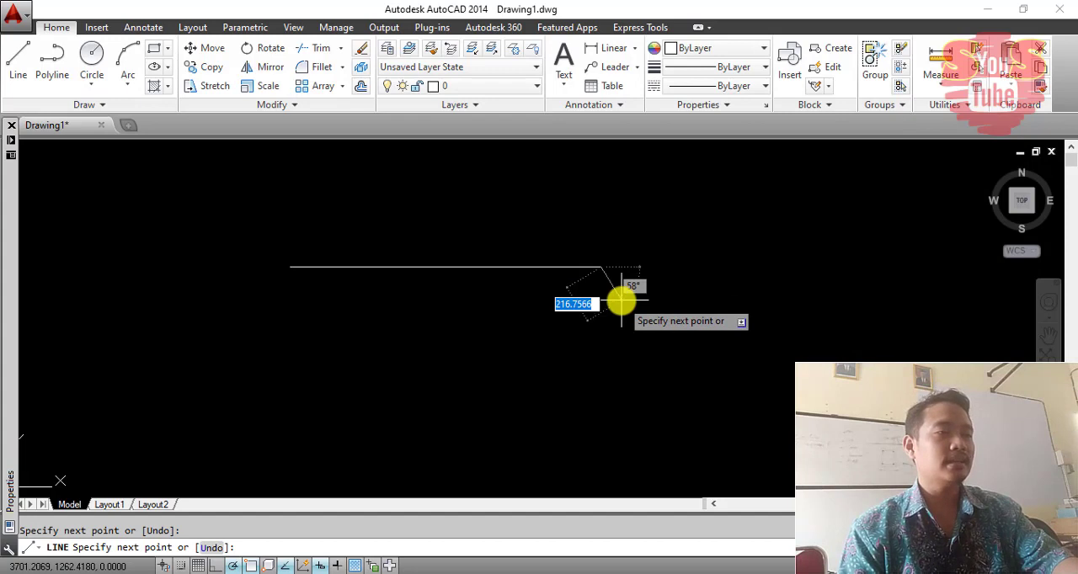
key(Return)
- Draw a line sloping down from the right end of the horizontal line and erase it again
mouse_move(577, 261)
middle_down()
mouse_move(592, 212)
mouse_move(573, 246)
middle_up()
key(Return)
click(594, 252)
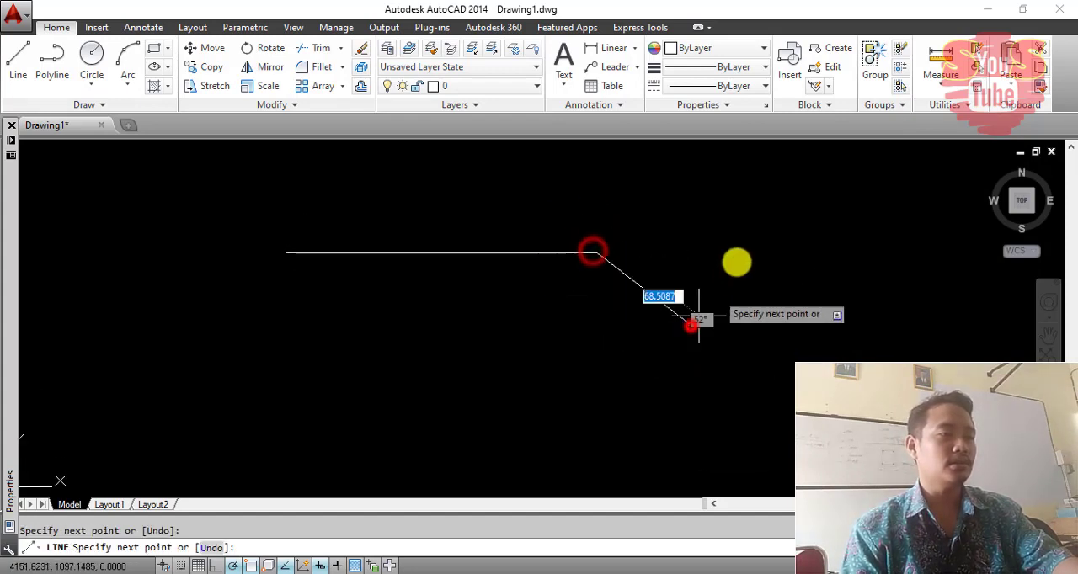
click(691, 326)
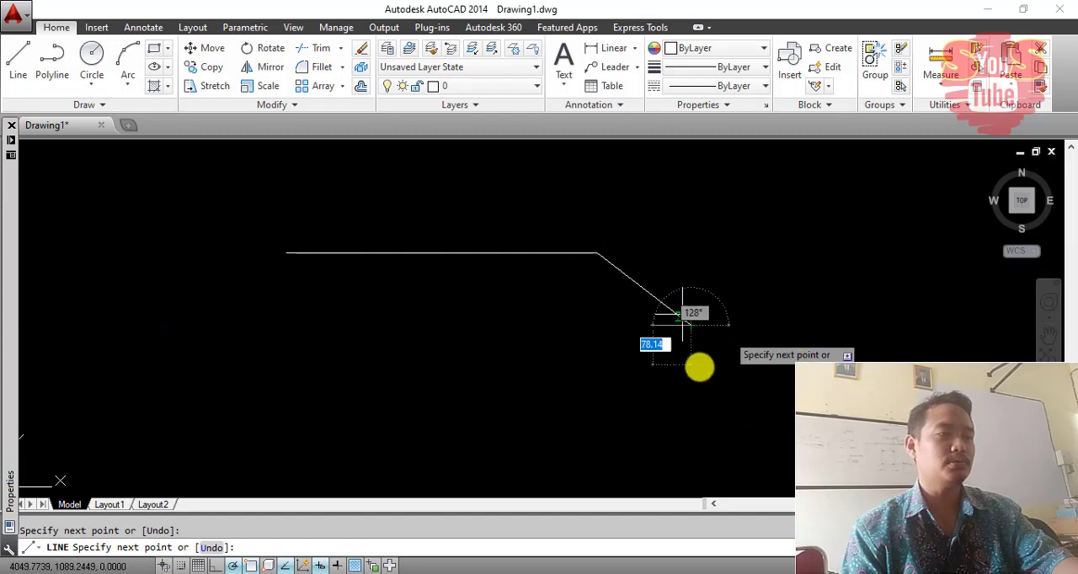
key(Return)
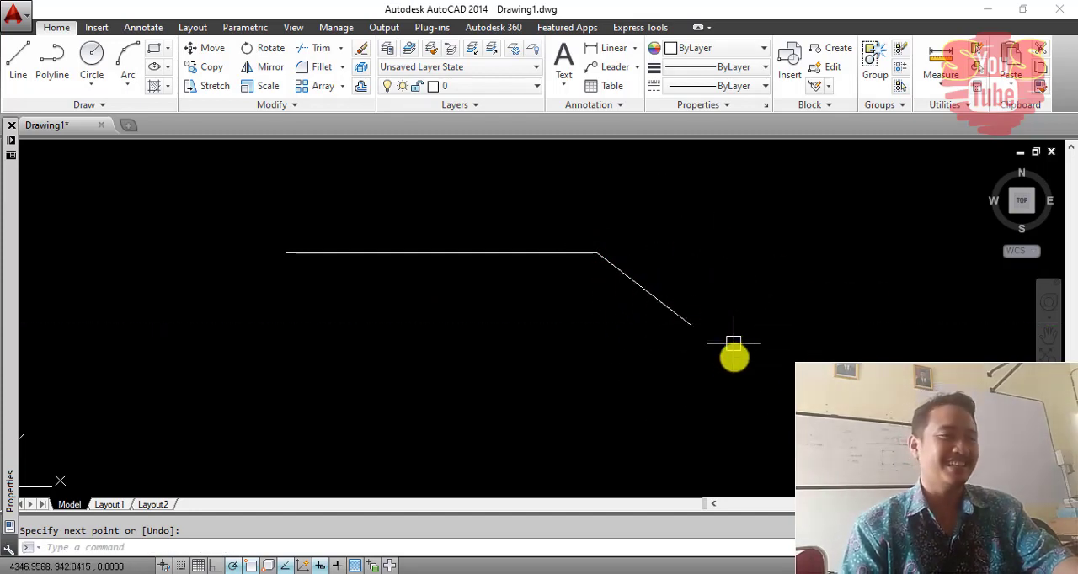
click(734, 343)
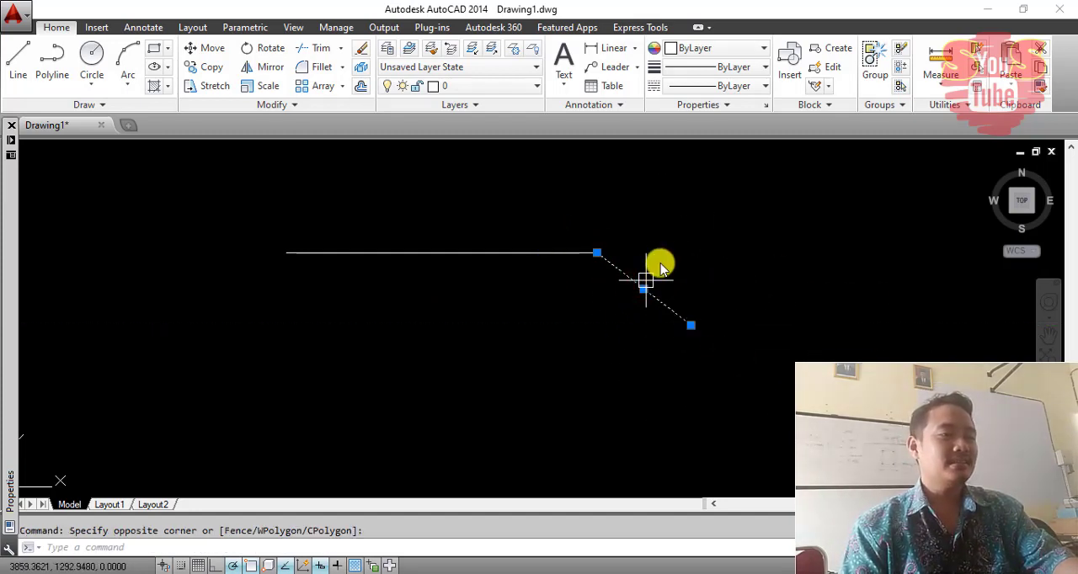
key(Delete)
mouse_move(580, 257)
middle_down()
mouse_move(618, 301)
mouse_move(464, 261)
mouse_move(498, 289)
mouse_move(509, 273)
middle_up()
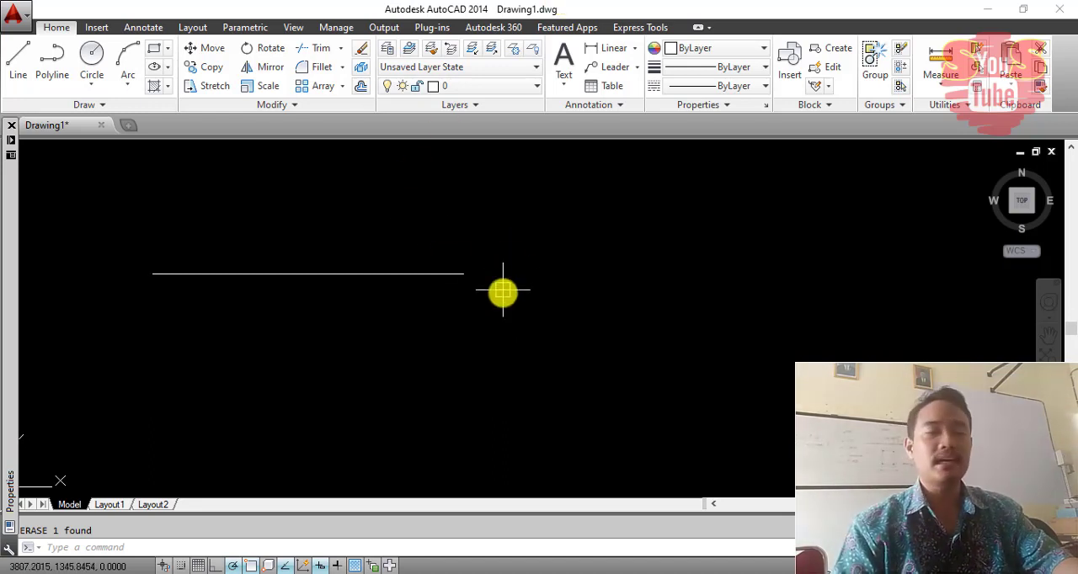
middle_drag(454, 300, 548, 313)
middle_drag(515, 355, 496, 318)
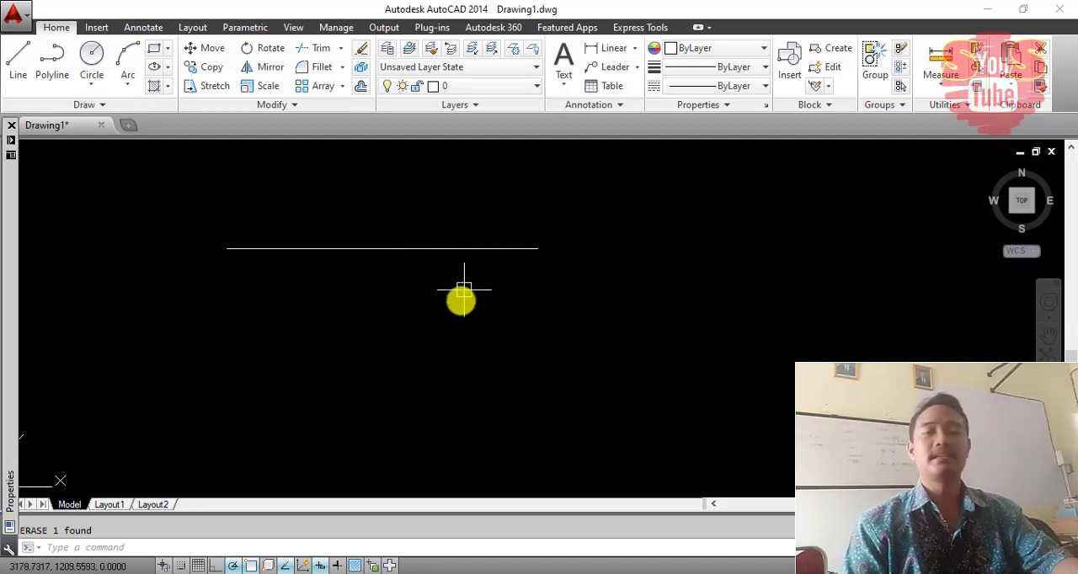
mouse_move(453, 255)
middle_down()
mouse_move(469, 287)
mouse_move(443, 272)
mouse_move(430, 245)
middle_up()
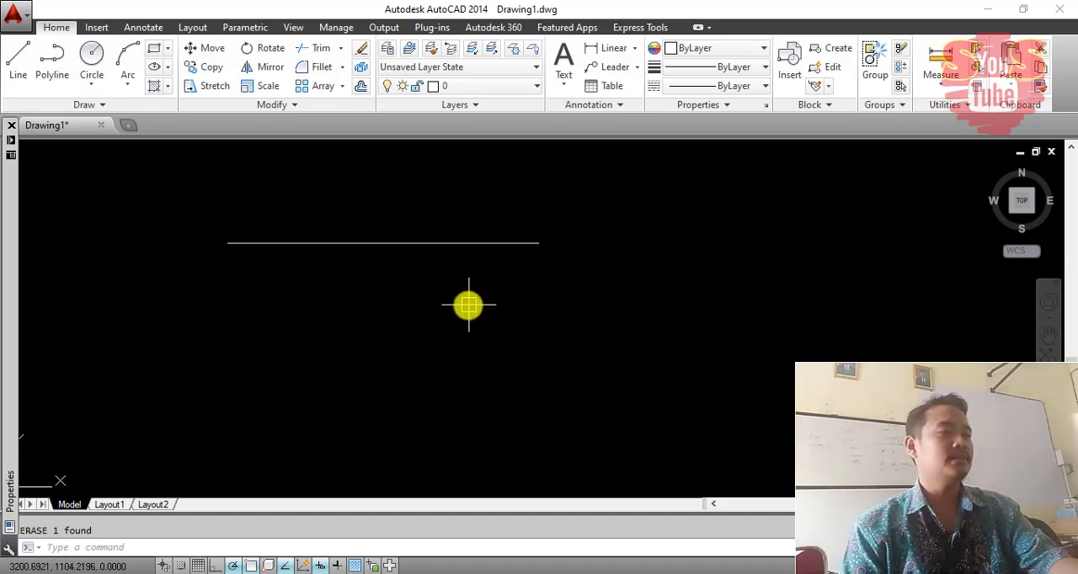
mouse_move(467, 308)
middle_down()
mouse_move(456, 275)
mouse_move(429, 295)
middle_up()
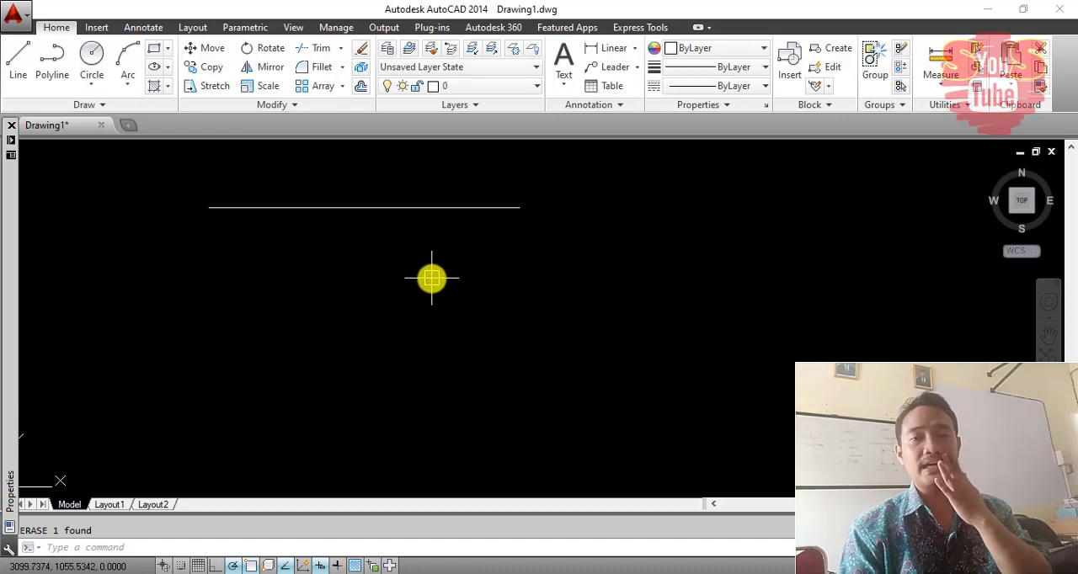
middle_drag(431, 278, 425, 265)
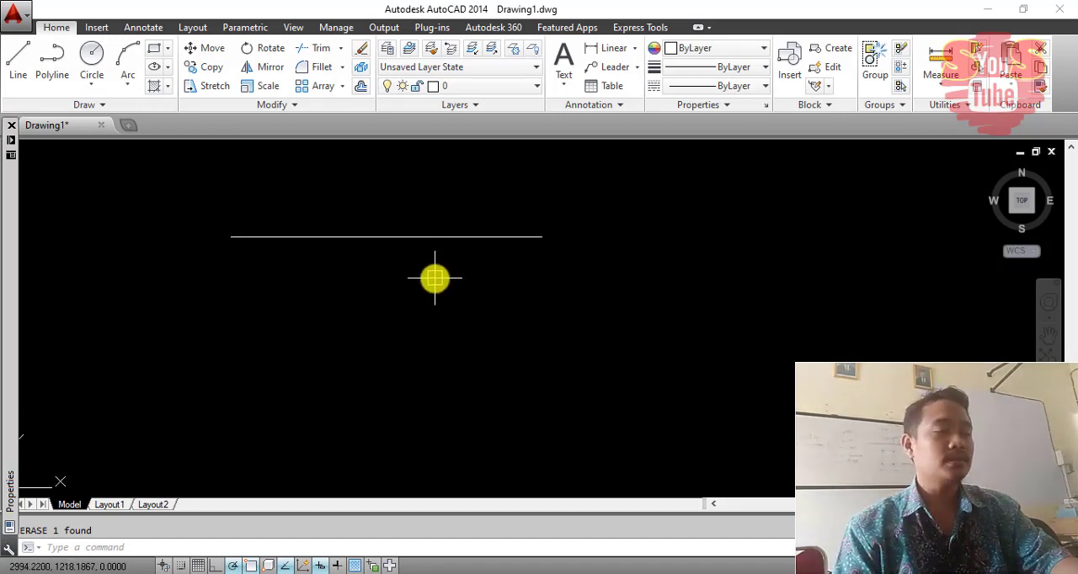
middle_drag(404, 304, 395, 253)
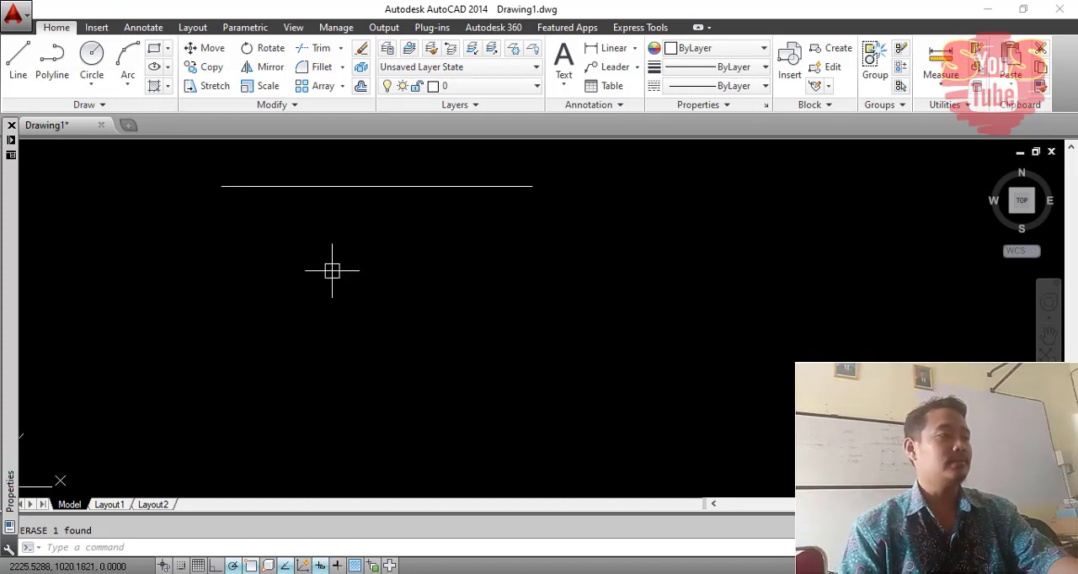
- Draw a second horizontal line with an exact length of 1000 below the first line
click(18, 59)
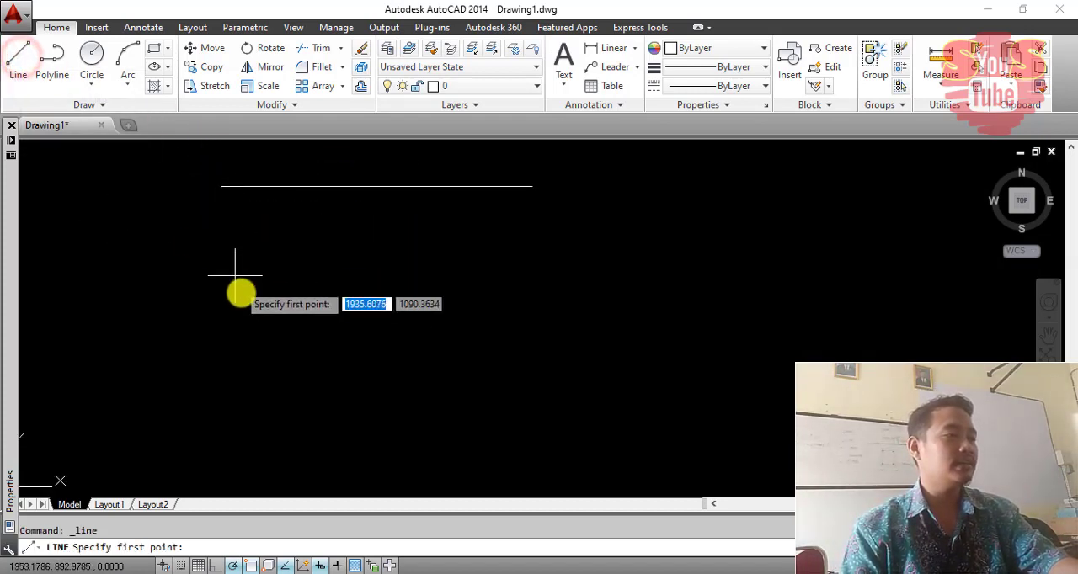
click(250, 296)
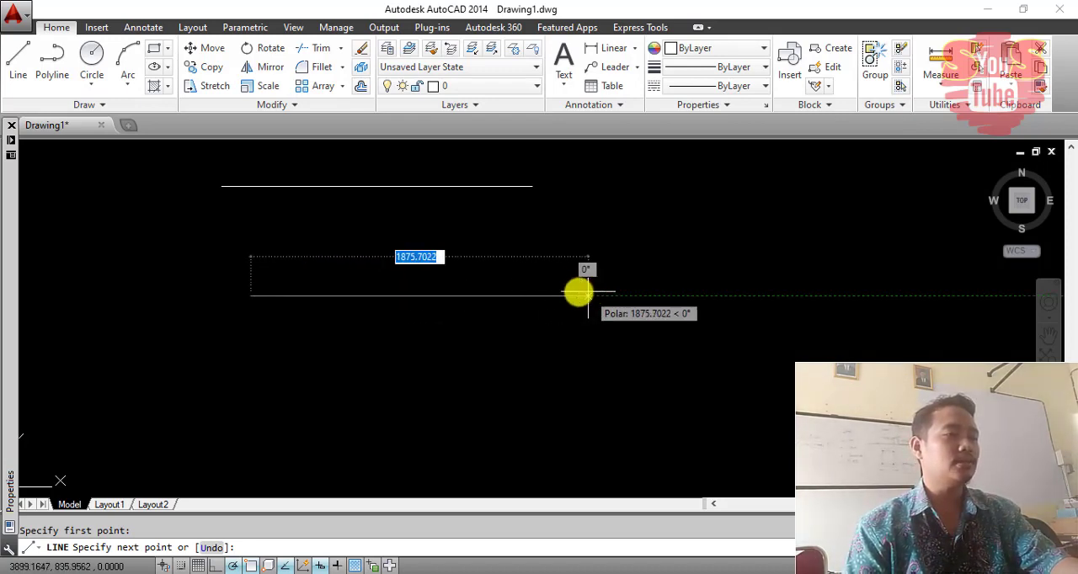
text(1000)
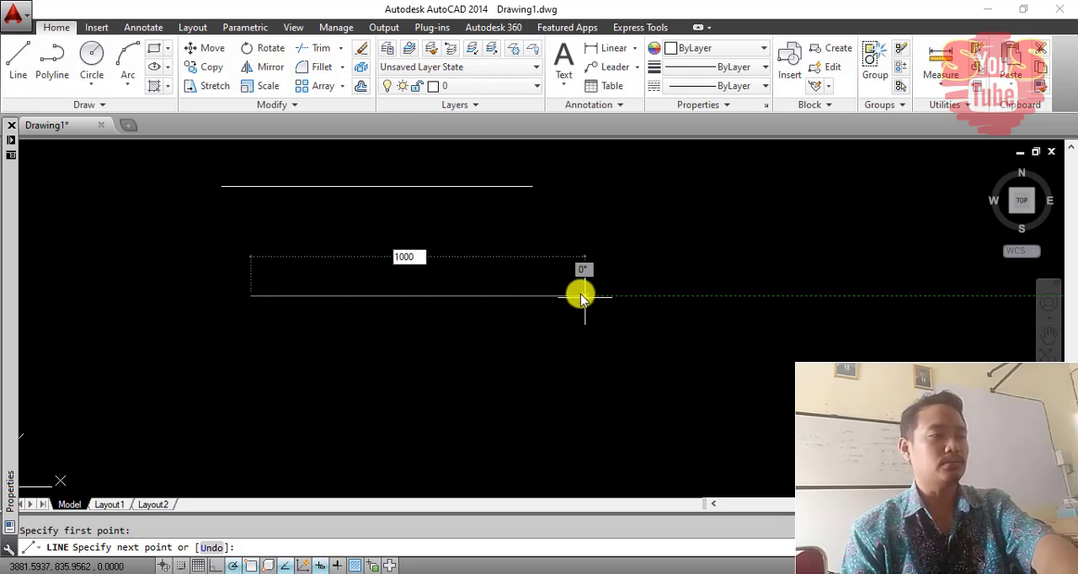
key(Return)
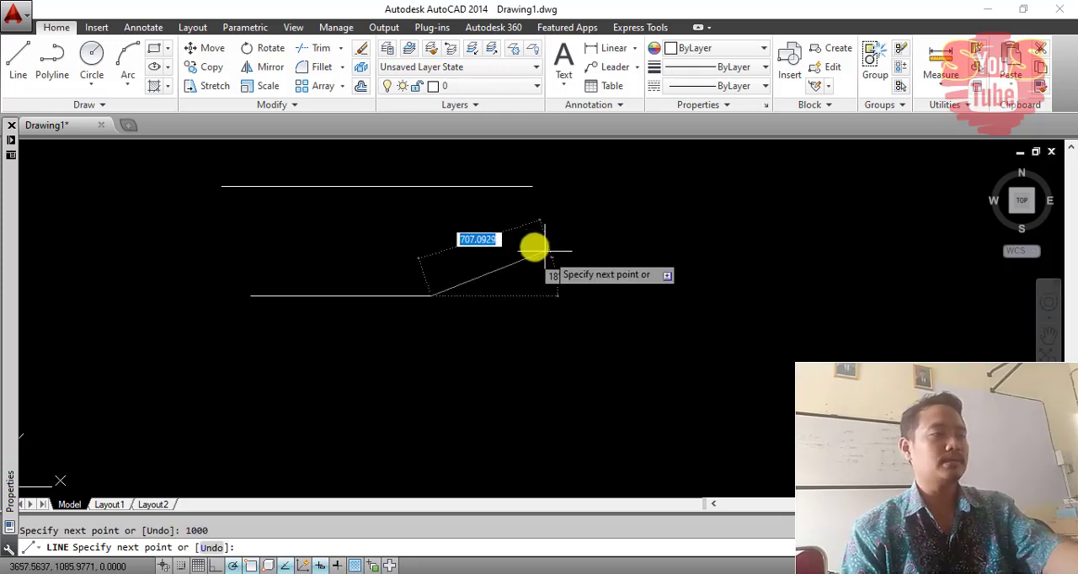
key(Return)
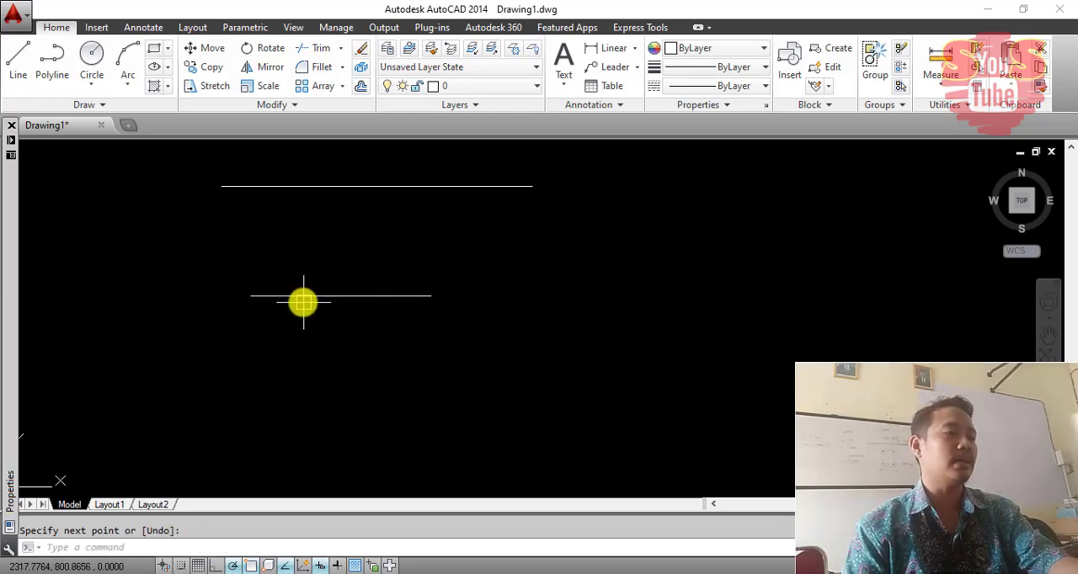
scroll(308, 301, up, 2)
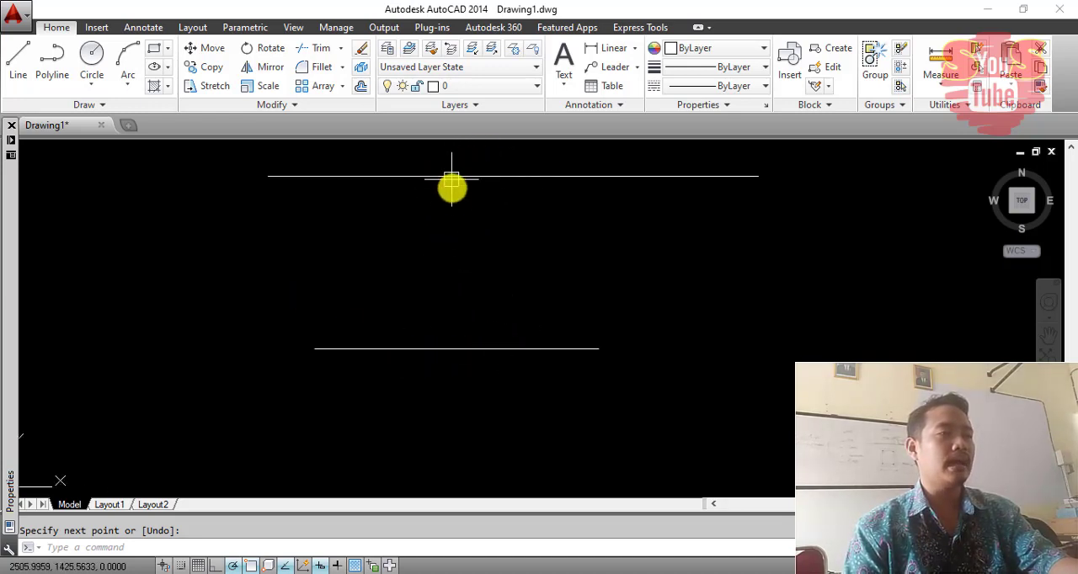
middle_drag(510, 236, 497, 278)
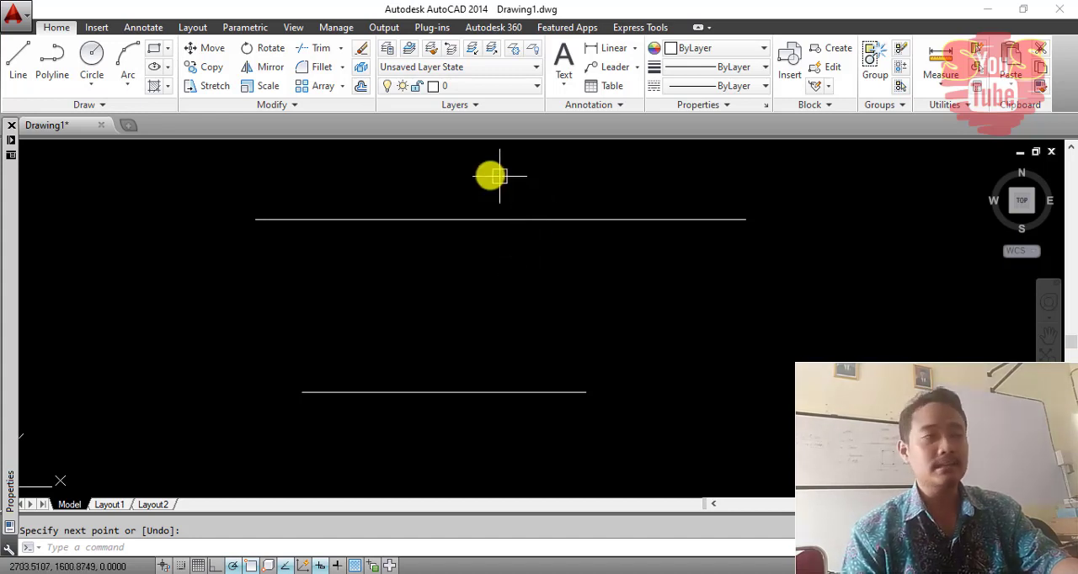
scroll(404, 370, down, 2)
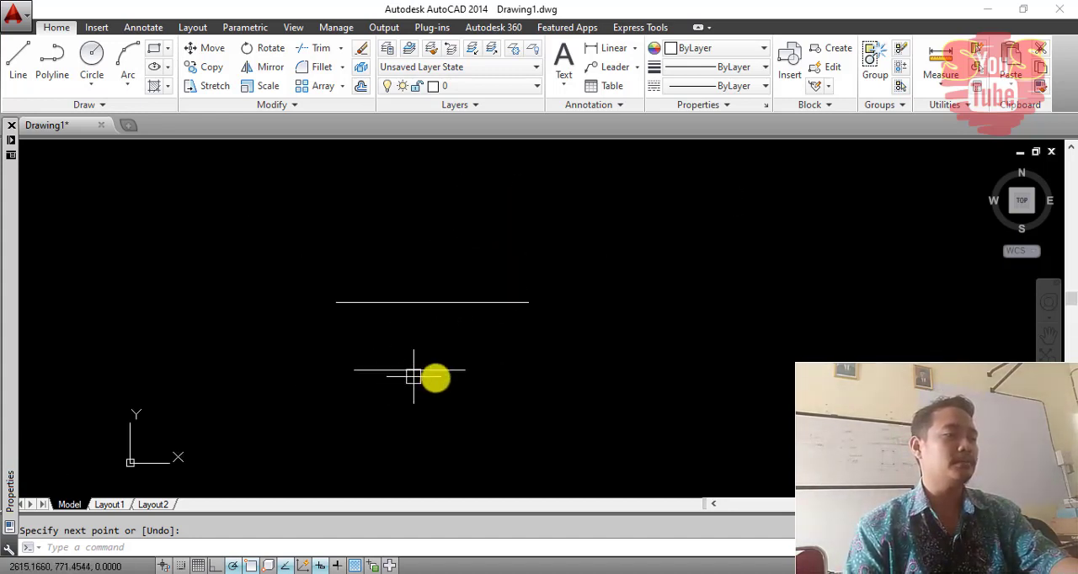
middle_drag(405, 367, 402, 359)
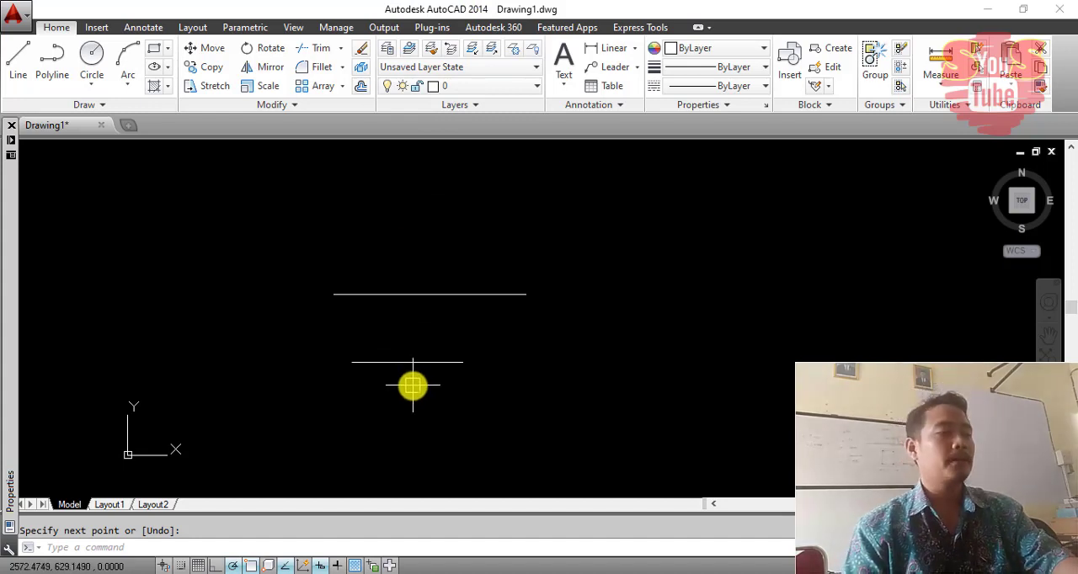
- Add a linear dimension to the lower, shorter line between its endpoints, placing the dimension line just above it
mouse_move(413, 382)
middle_down()
mouse_move(465, 338)
mouse_move(452, 337)
middle_up()
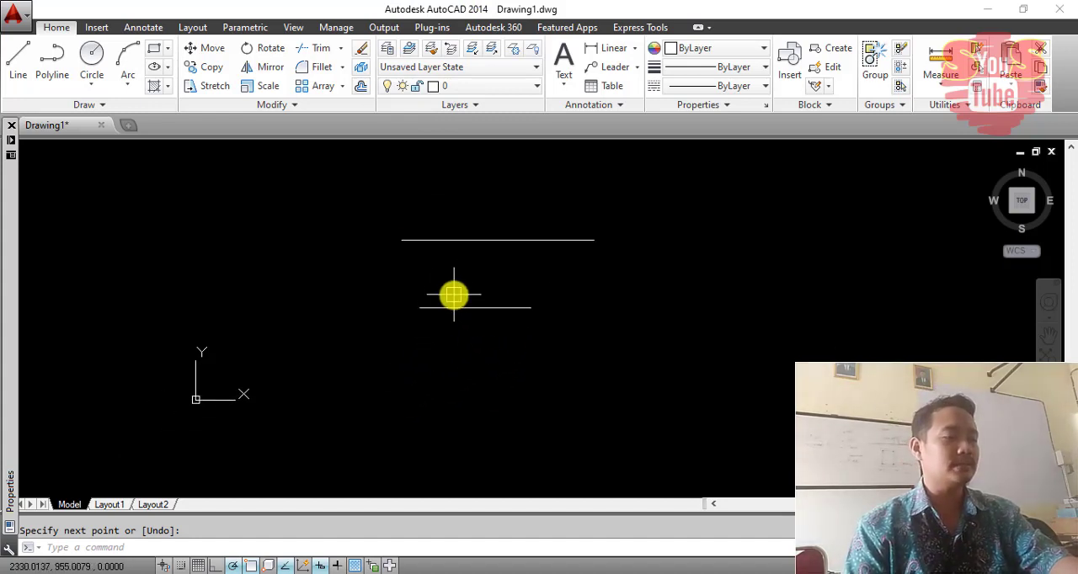
text(i)
key(Return)
click(419, 307)
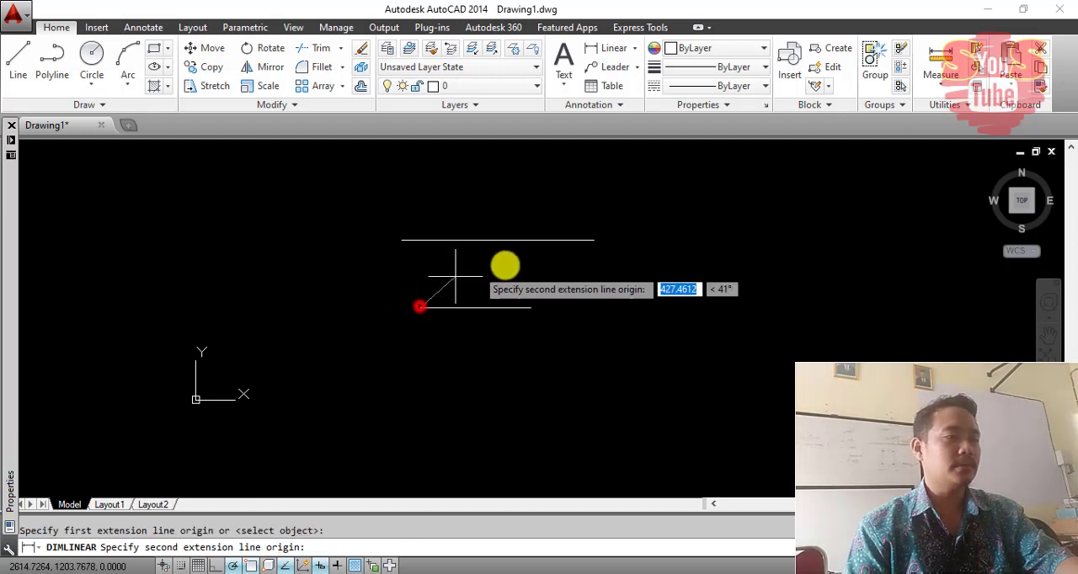
click(534, 307)
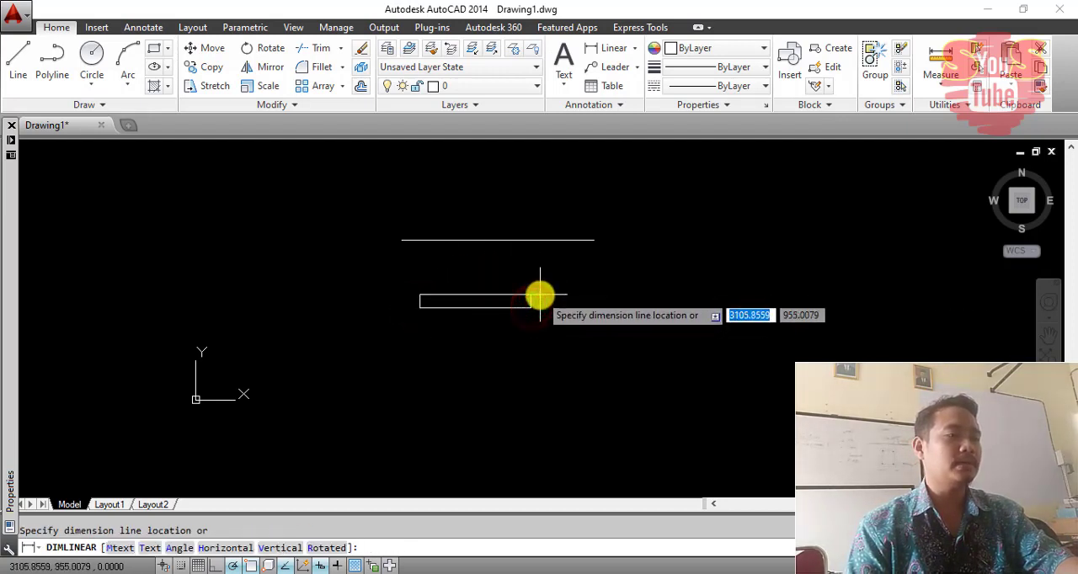
click(539, 296)
scroll(464, 296, up, 10)
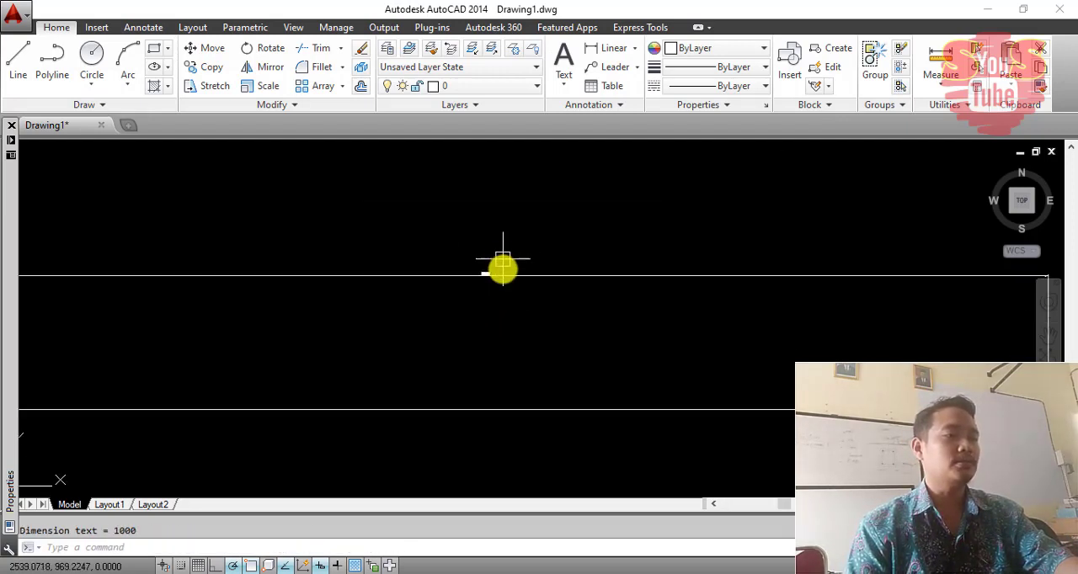
scroll(401, 296, up, 5)
scroll(460, 337, down, 3)
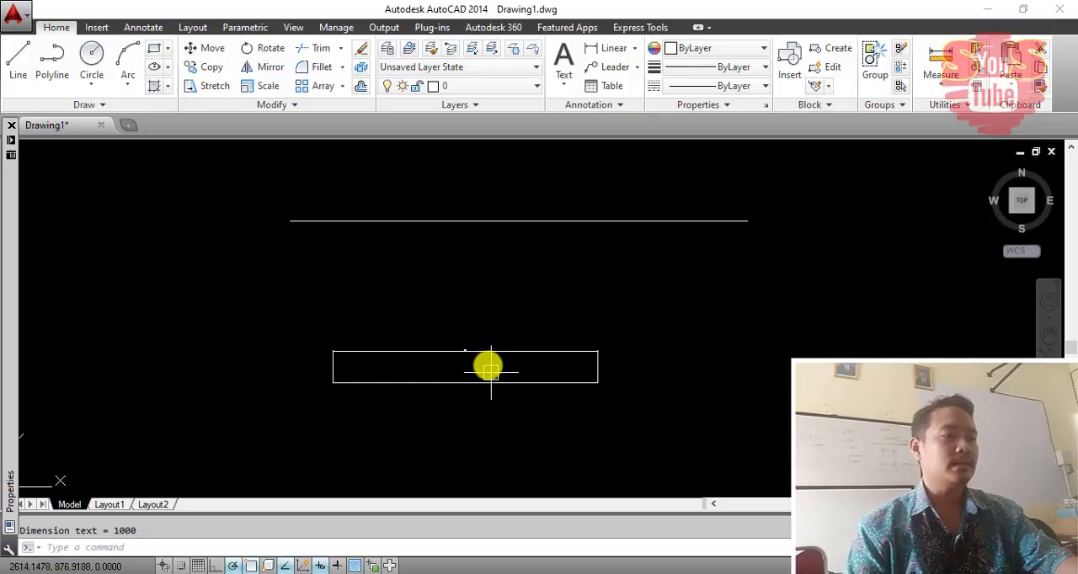
- Erase the linear dimension of the shorter line
click(488, 365)
click(457, 327)
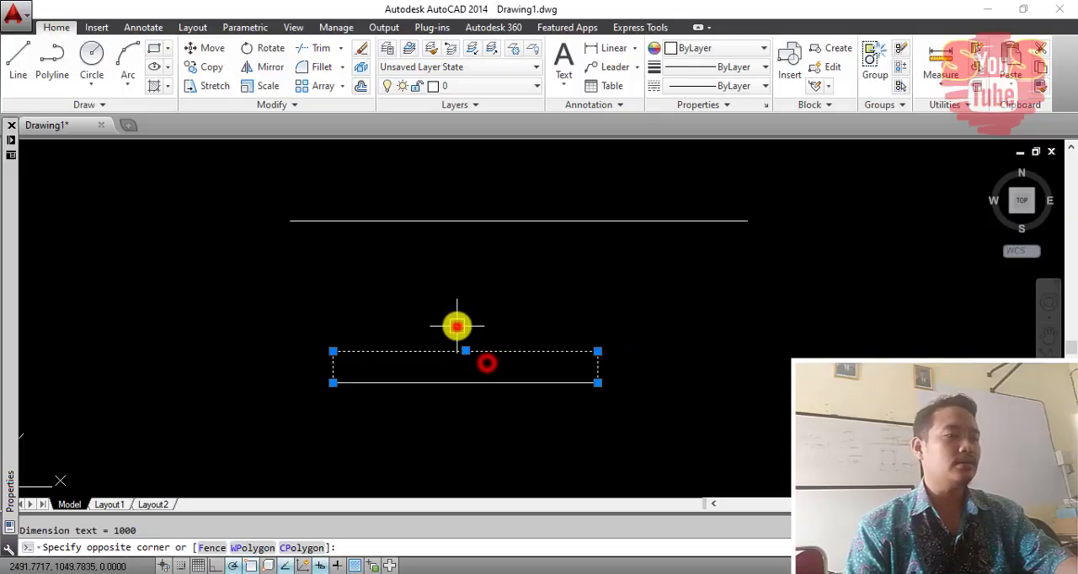
key(Delete)
- Add a linear dimension between the endpoints of the upper, longer line, place it above, and examine its text
middle_drag(332, 229, 284, 266)
text(dli)
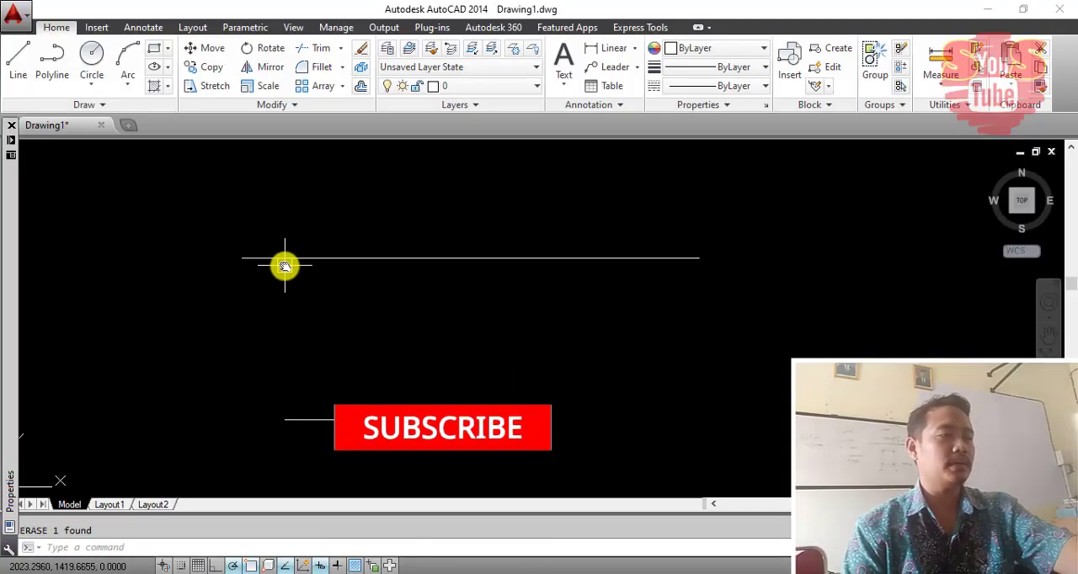
key(Return)
click(243, 259)
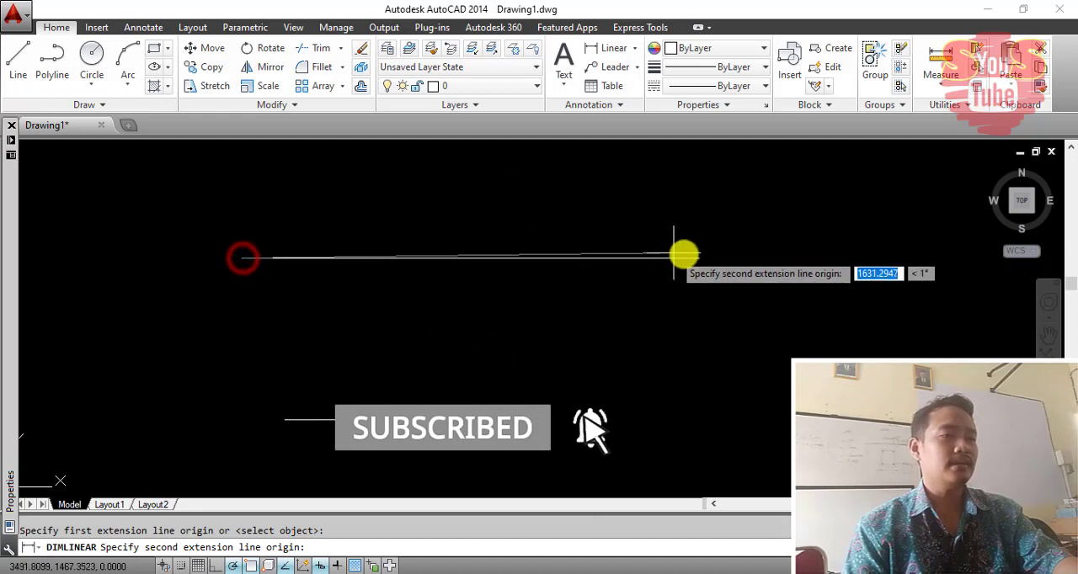
click(698, 258)
click(690, 230)
scroll(476, 236, up, 5)
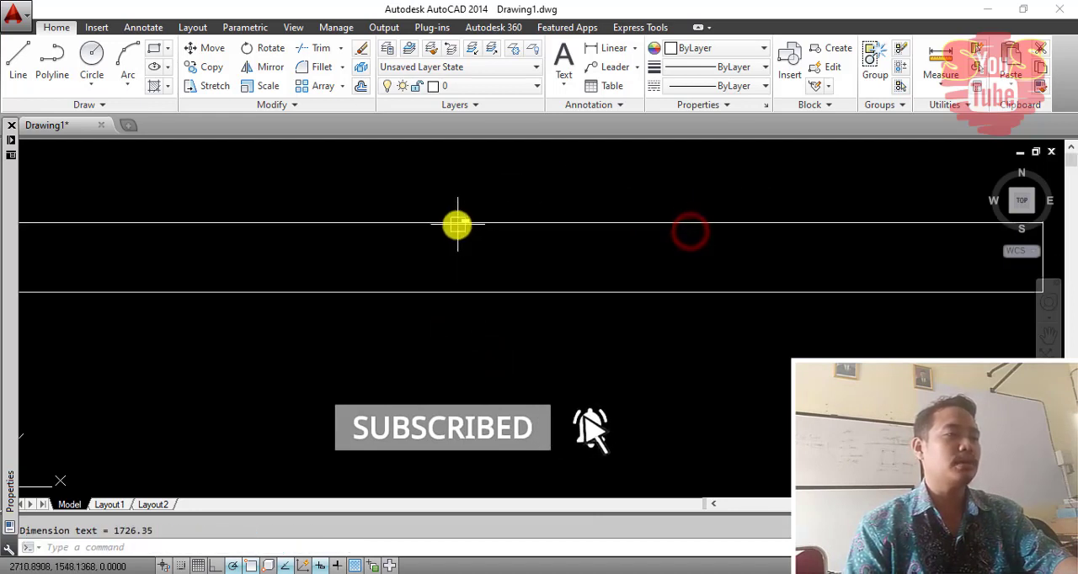
middle_drag(383, 192, 391, 240)
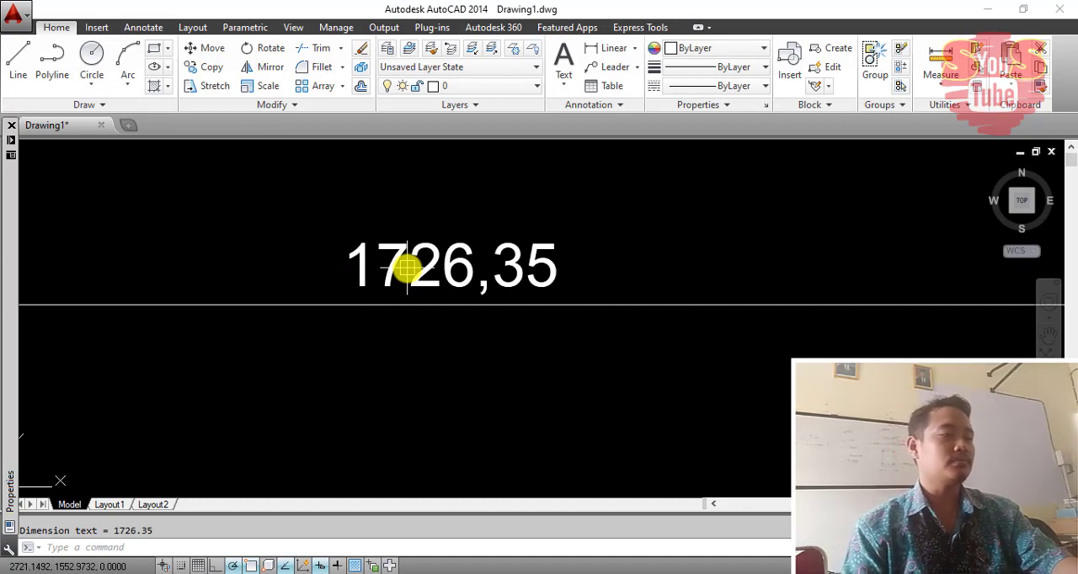
- Erase the linear dimension of the longer line, keeping the line itself
scroll(499, 295, down, 3)
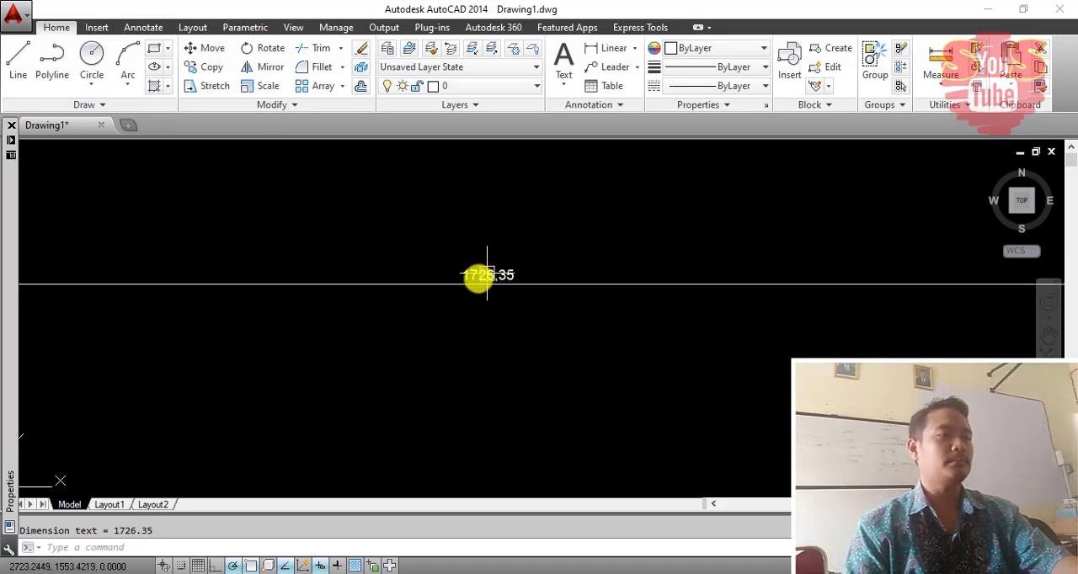
scroll(477, 283, down, 5)
click(566, 314)
click(463, 230)
key(Delete)
scroll(510, 254, down, 4)
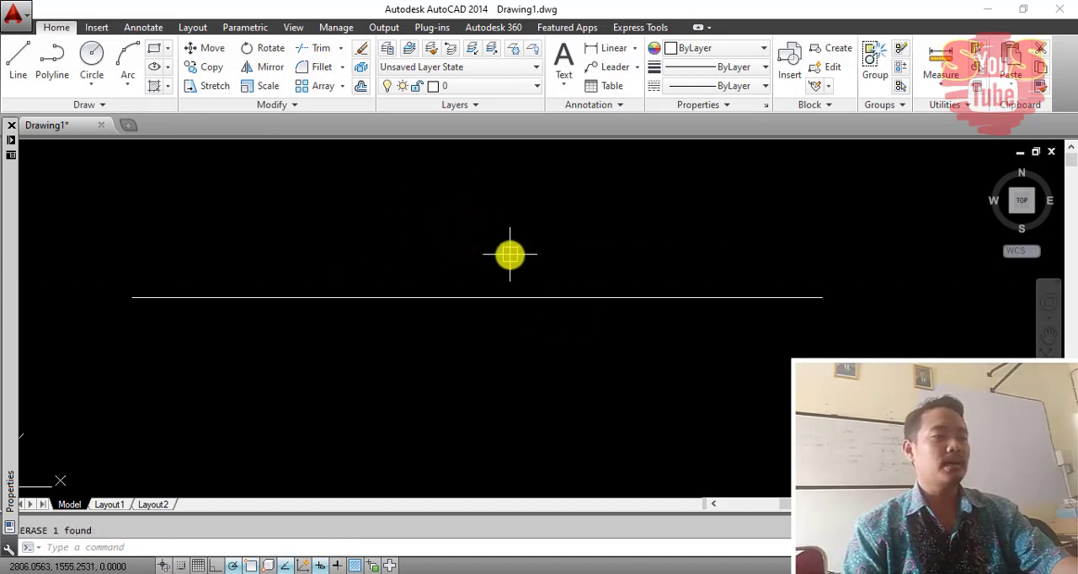
- Move the shorter line up to just below the longer line, with their left ends roughly aligned
scroll(509, 254, down, 2)
mouse_move(519, 278)
middle_down()
mouse_move(464, 224)
mouse_move(423, 222)
middle_up()
middle_drag(525, 234, 393, 251)
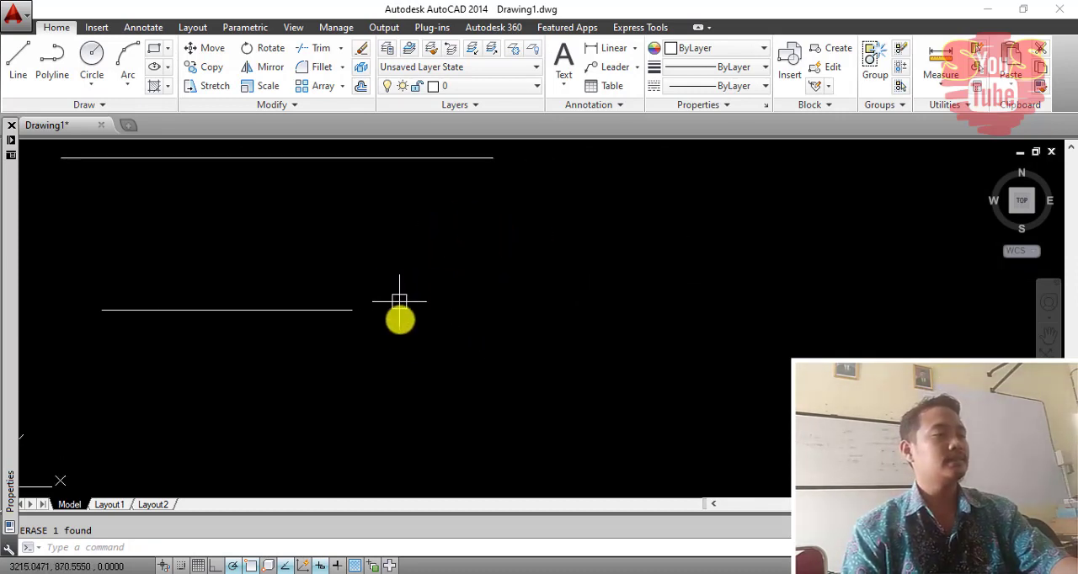
click(399, 337)
click(258, 244)
text(m)
key(Return)
click(472, 390)
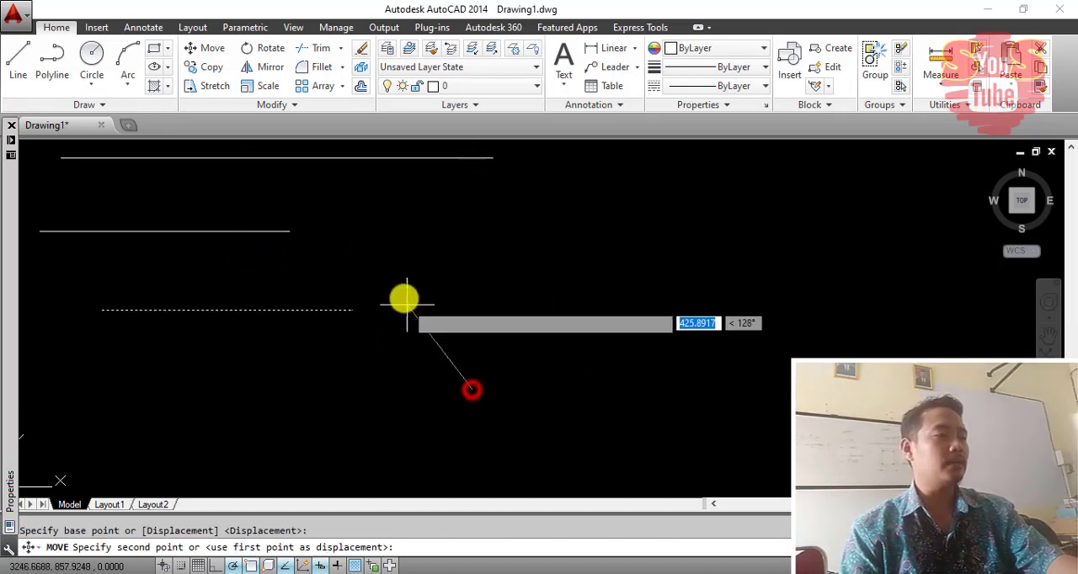
click(433, 284)
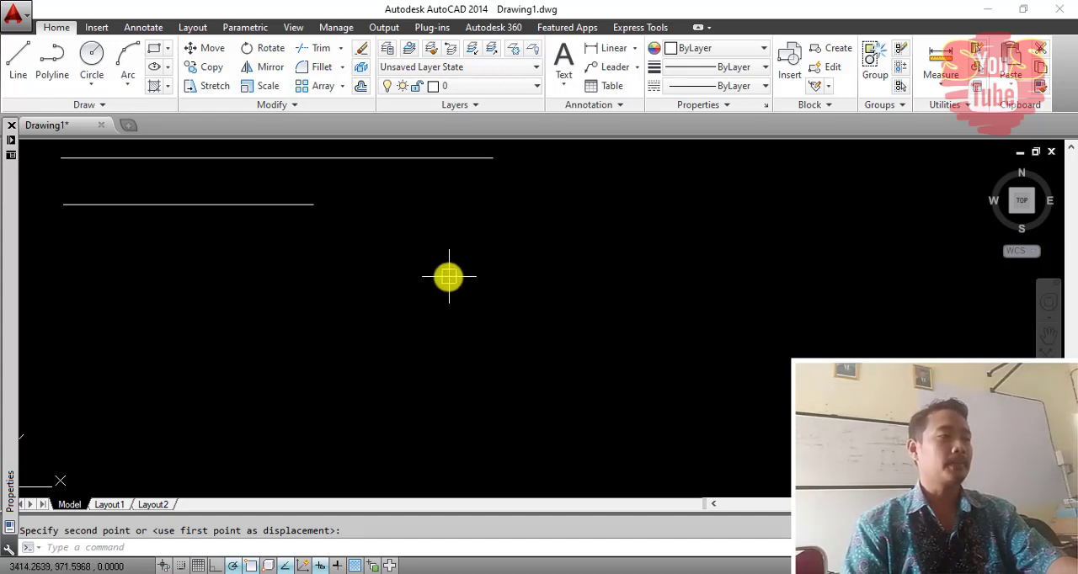
middle_drag(449, 276, 425, 278)
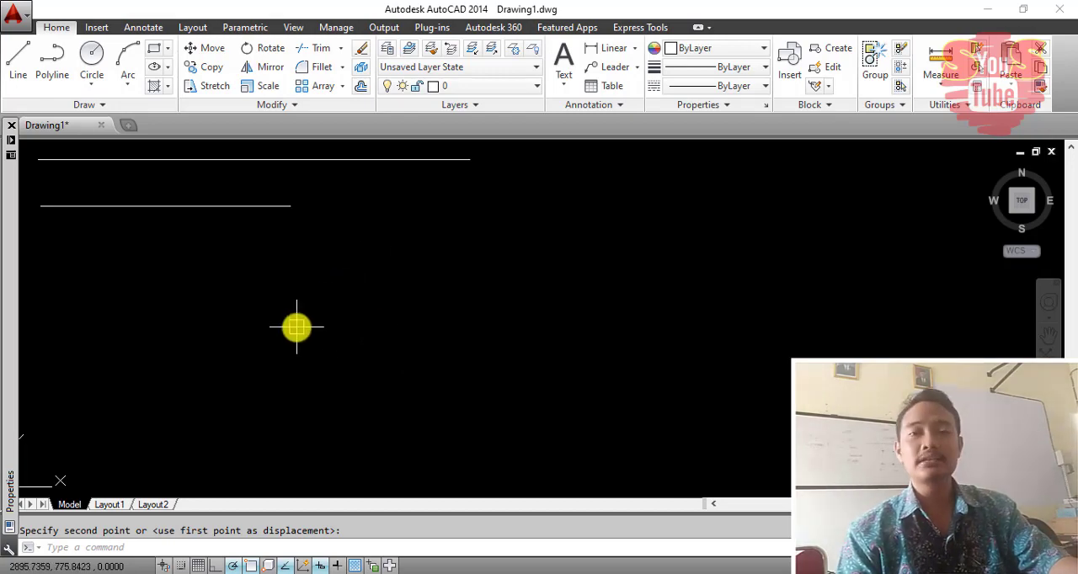
key(Escape)
text(L)
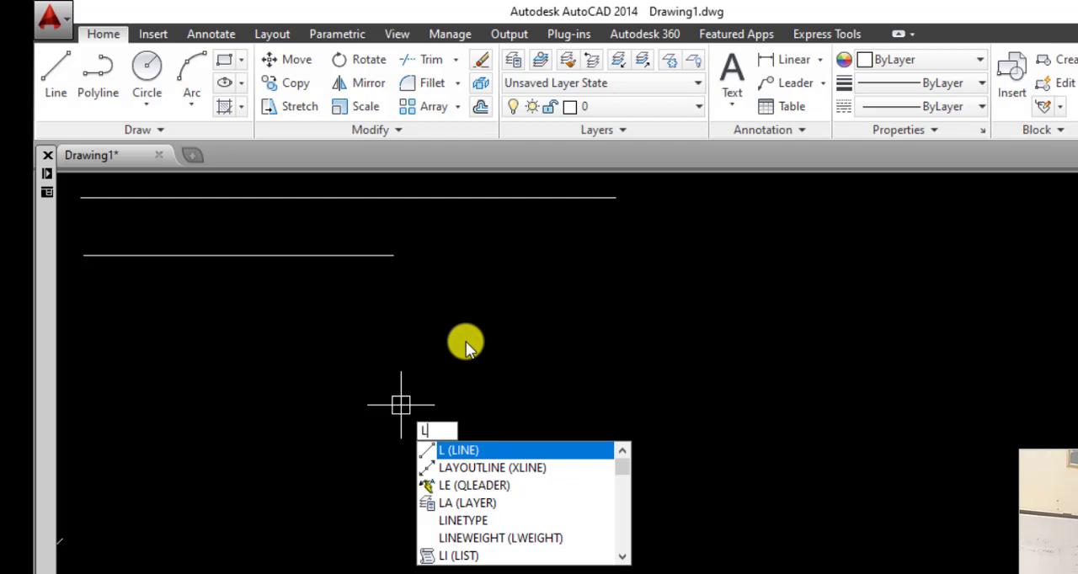
key(Return)
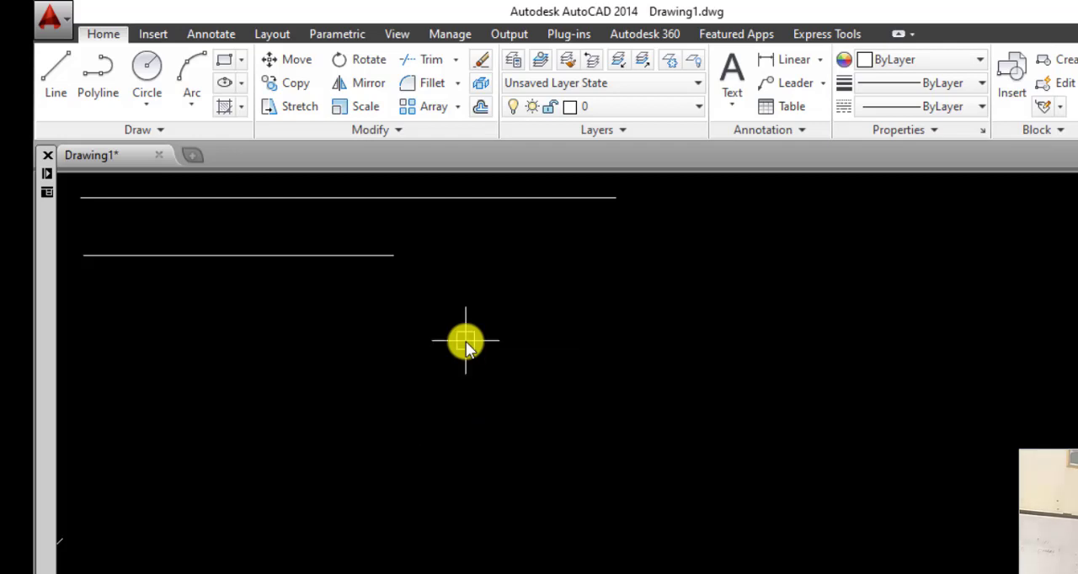
text(L)
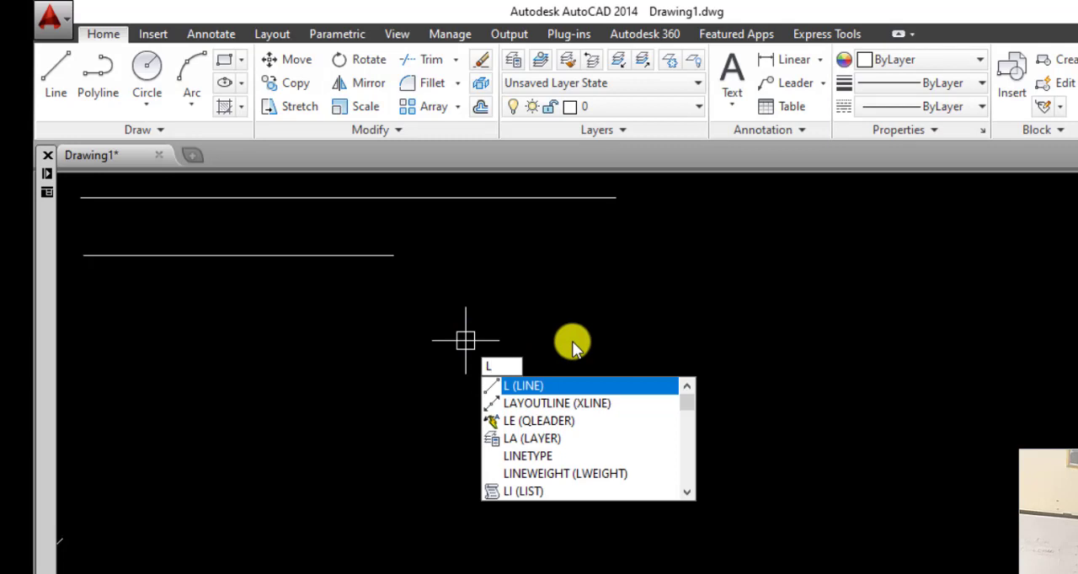
key(Return)
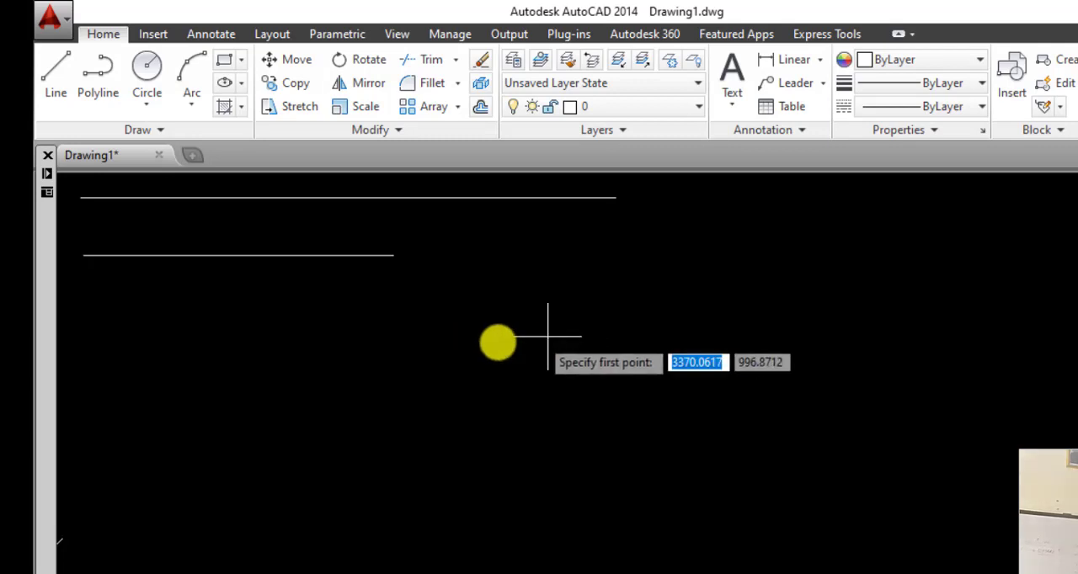
text(L)
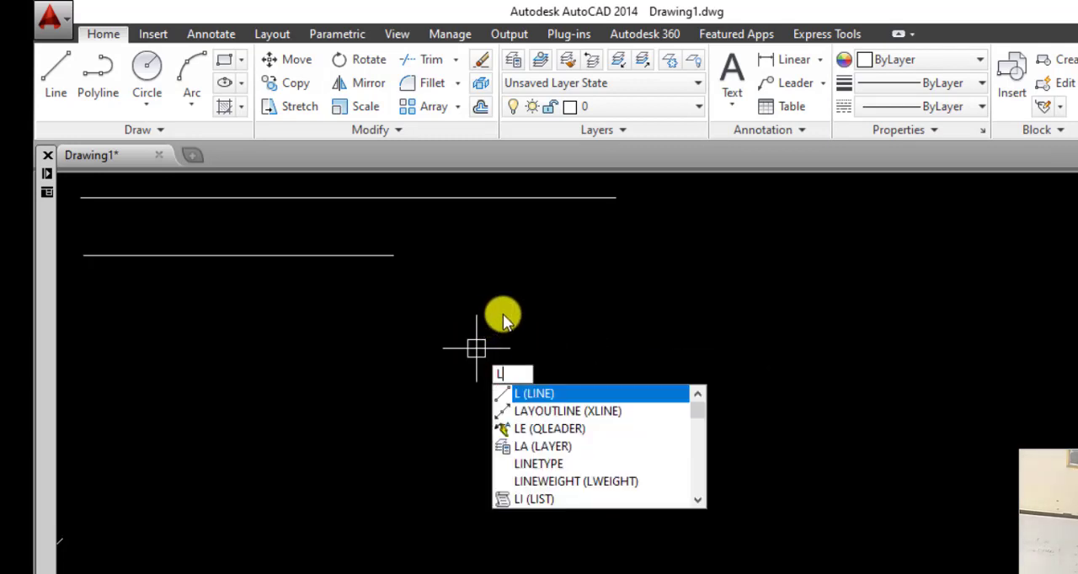
click(520, 394)
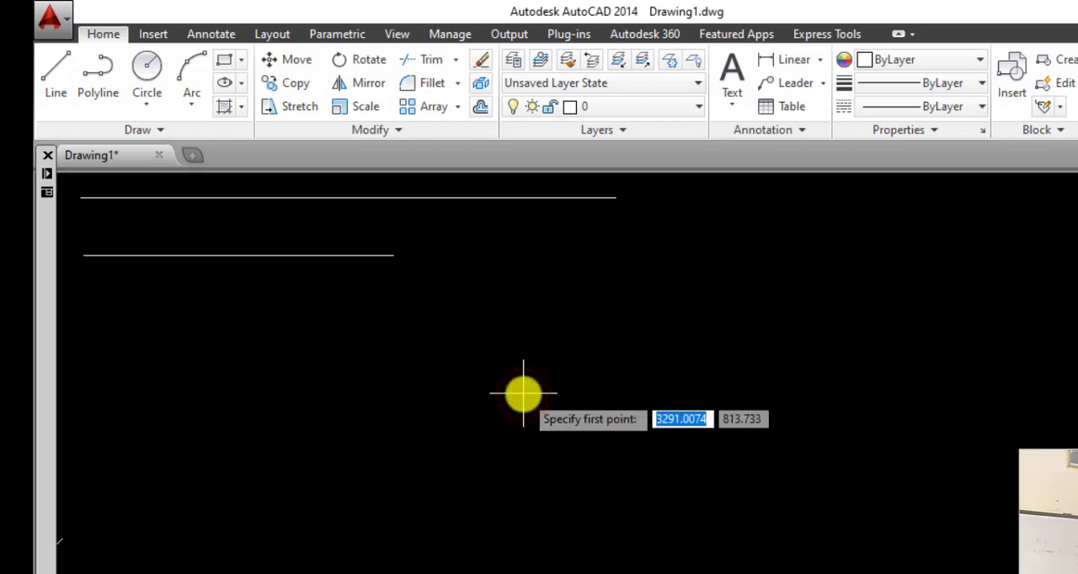
key(Escape)
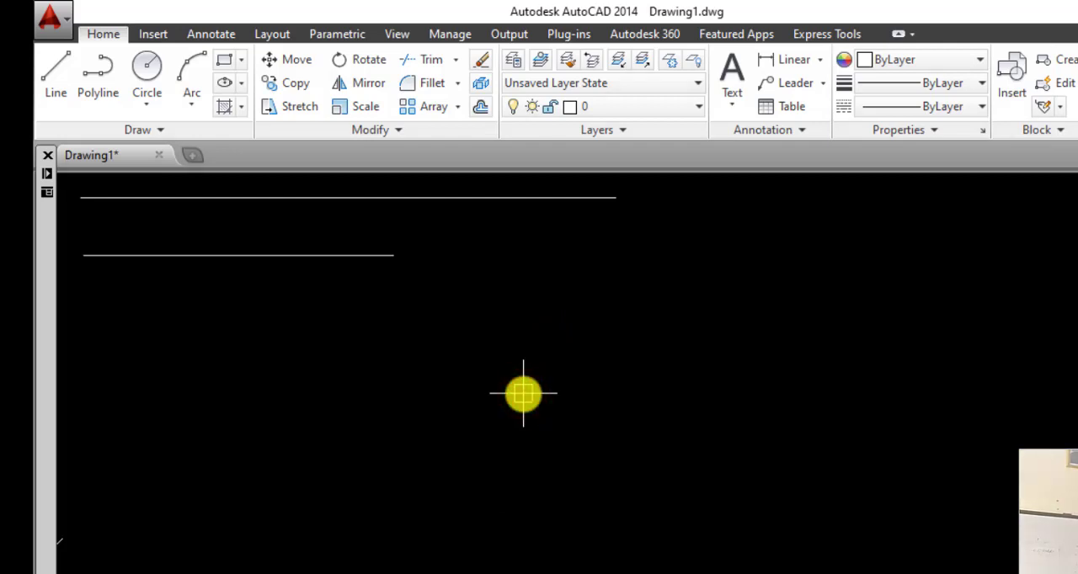
text(L)
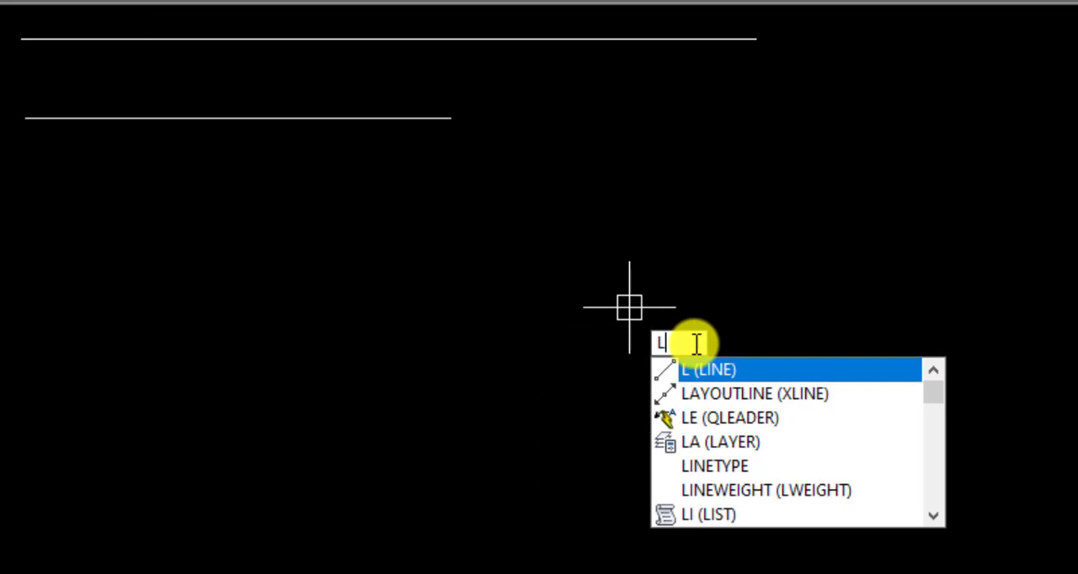
key(Return)
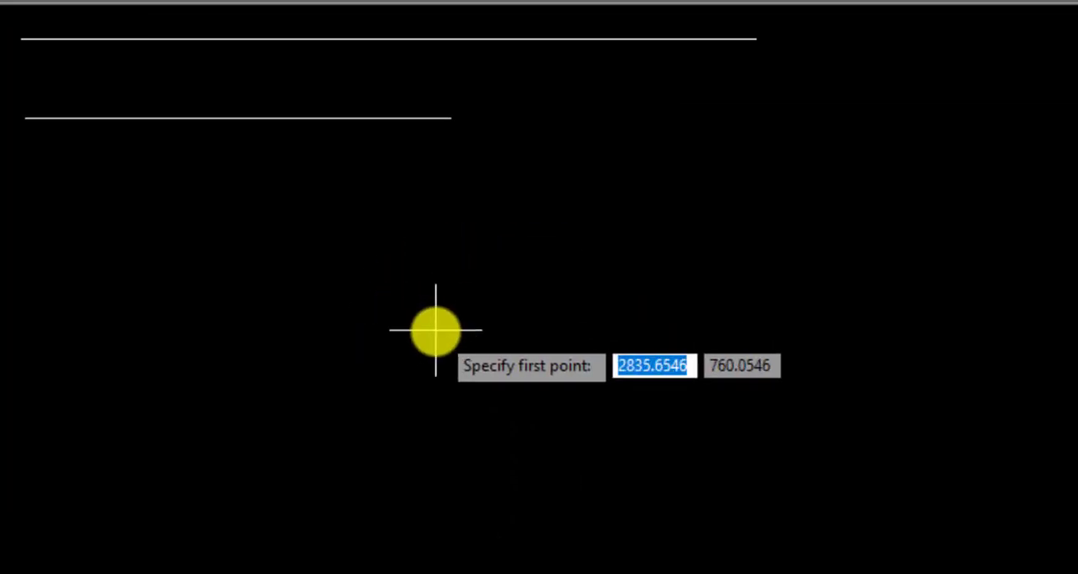
key(Escape)
text(L)
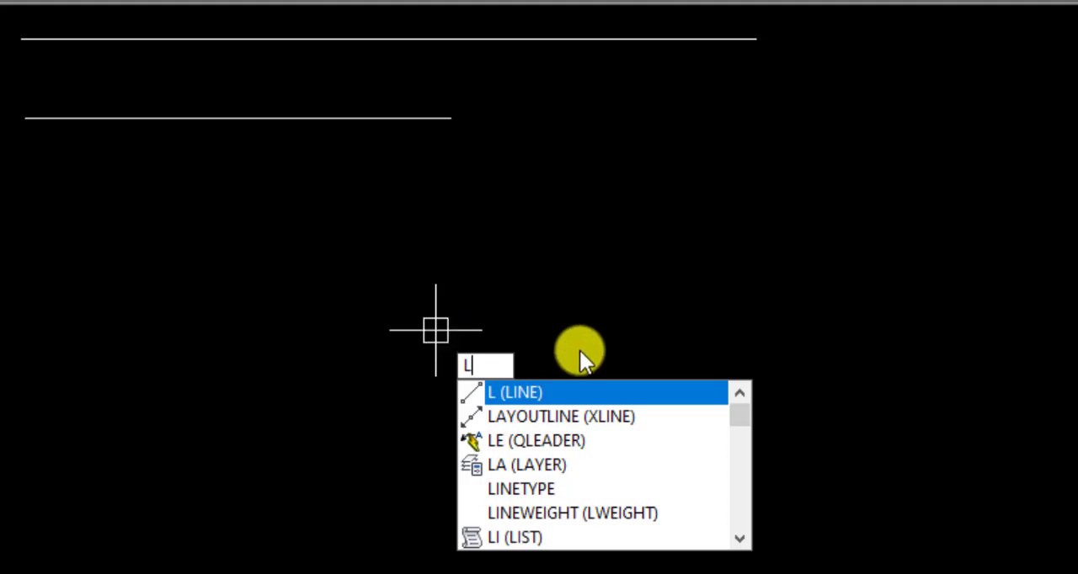
key(Return)
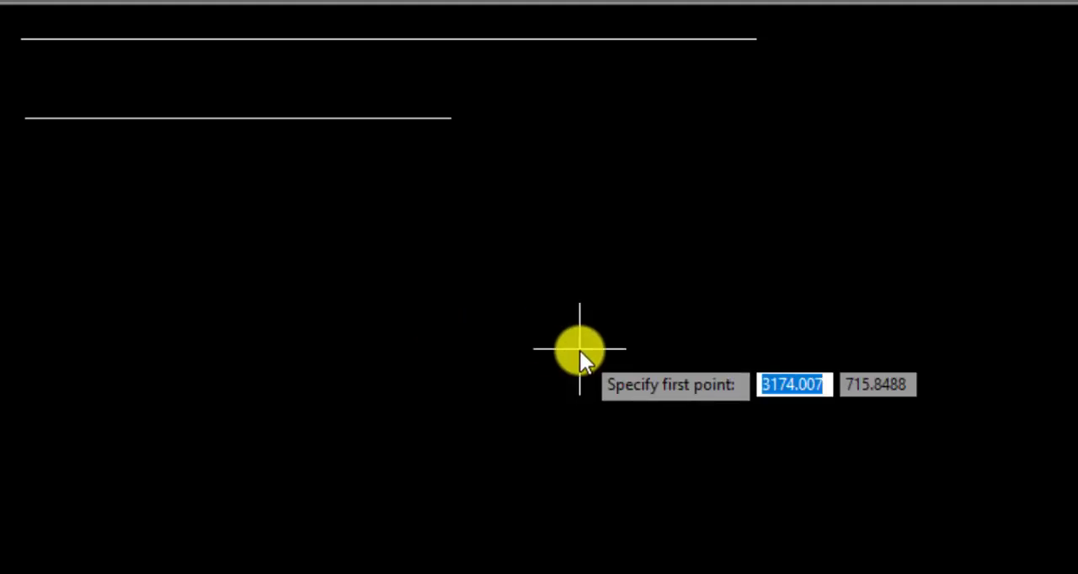
key(Escape)
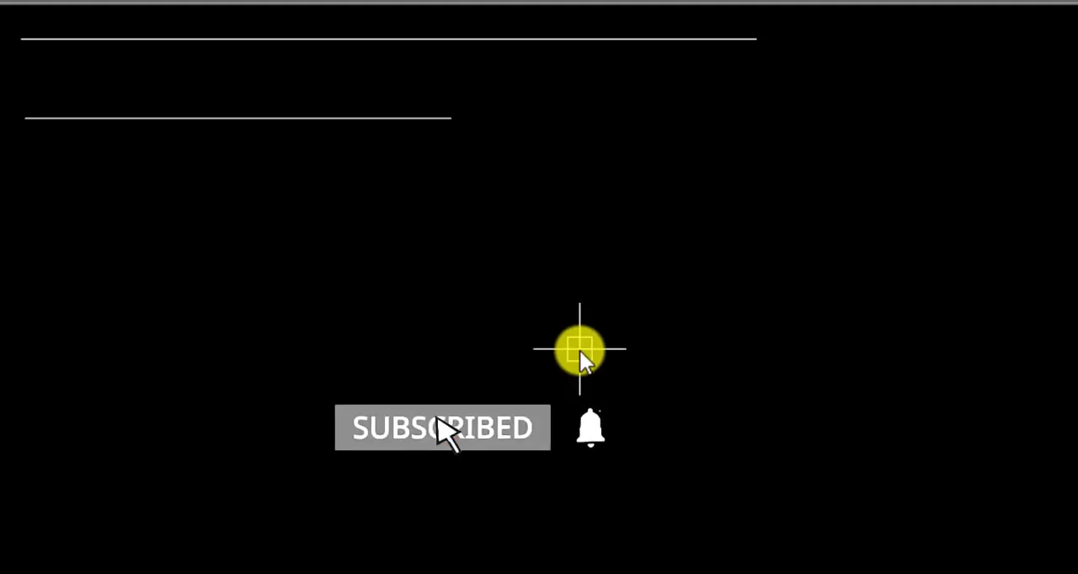
text(L)
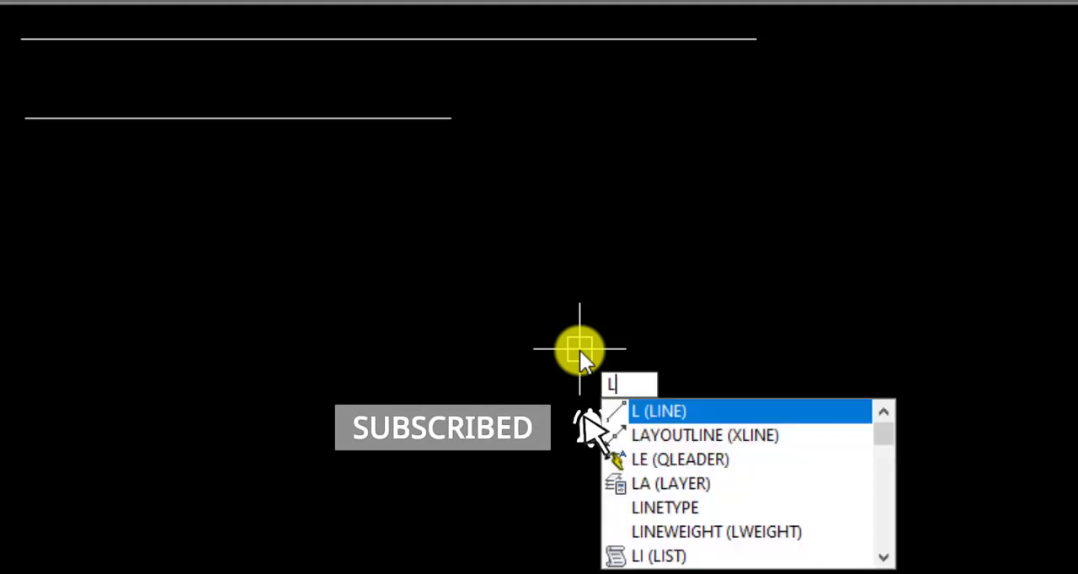
click(679, 399)
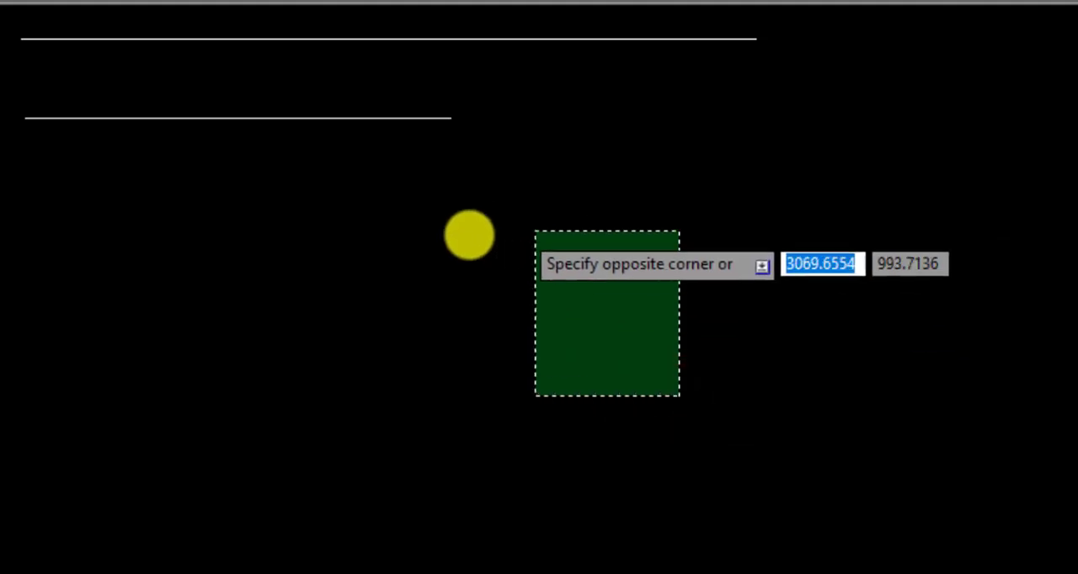
click(727, 354)
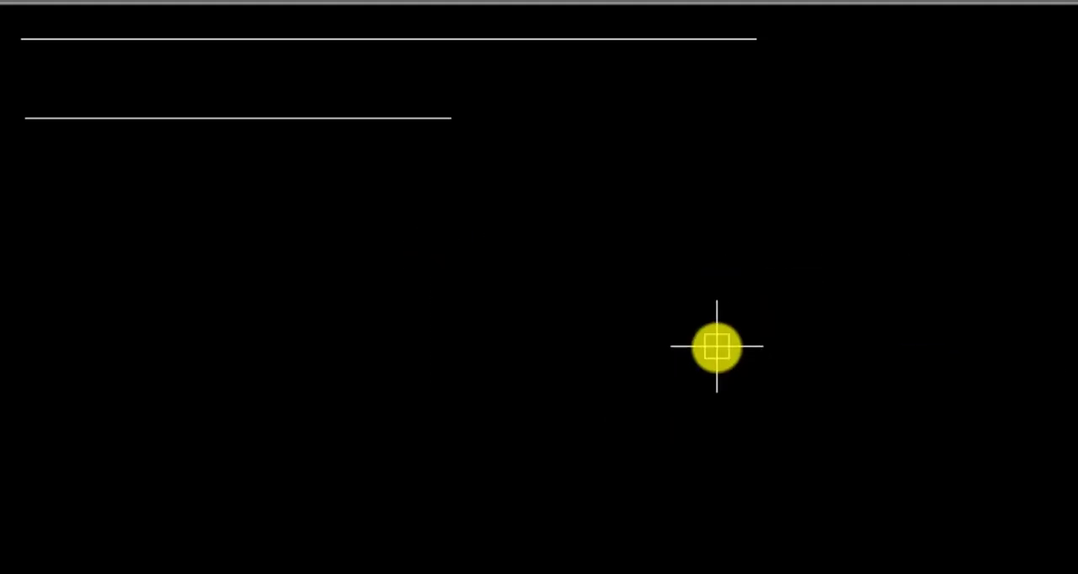
- Draw a horizontal line 1000 long in the empty area below the two existing lines, running to the right
text(L)
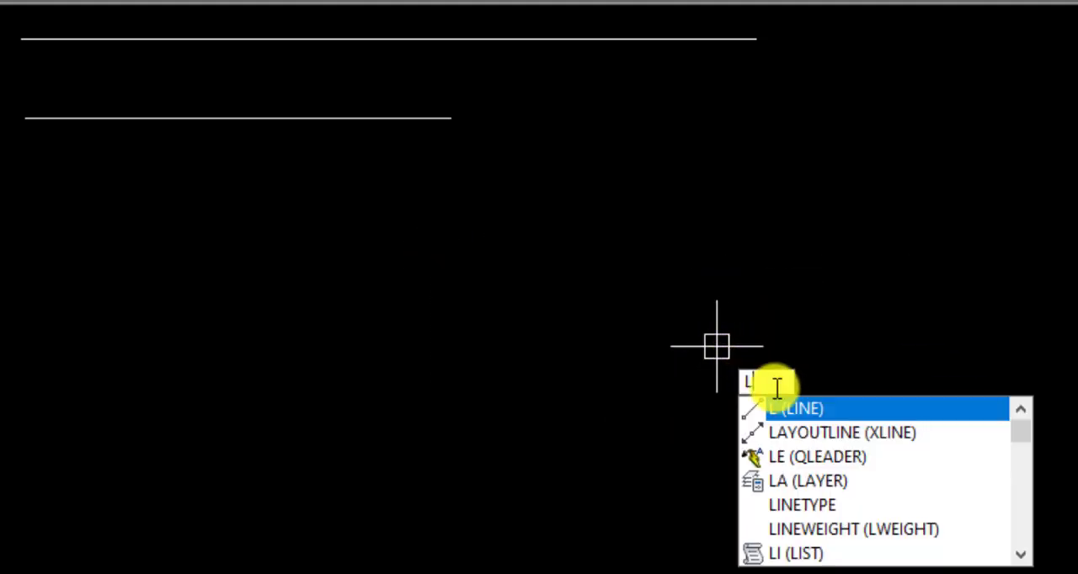
click(793, 411)
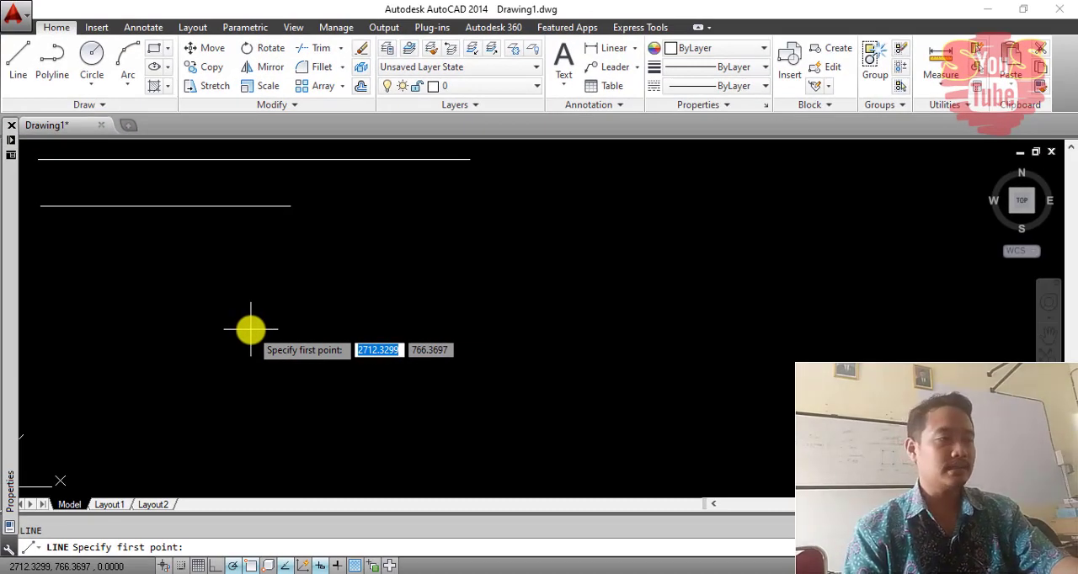
click(250, 329)
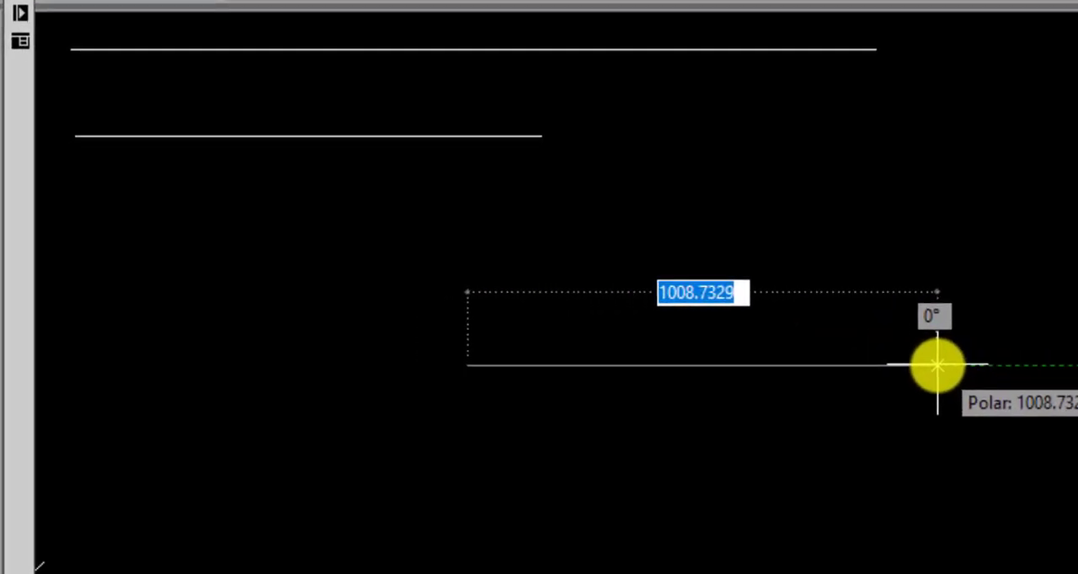
text(1000)
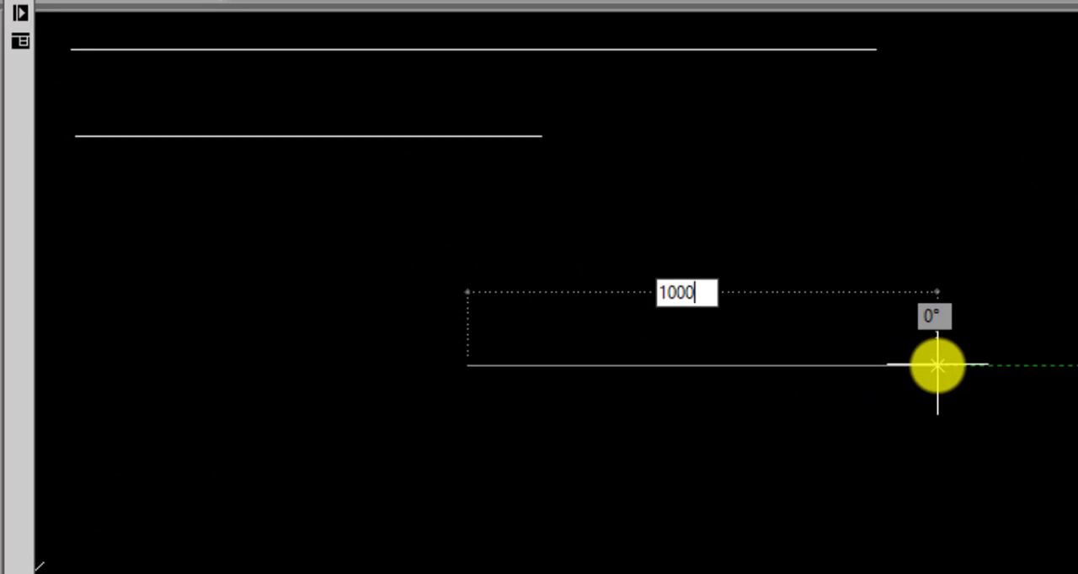
key(Return)
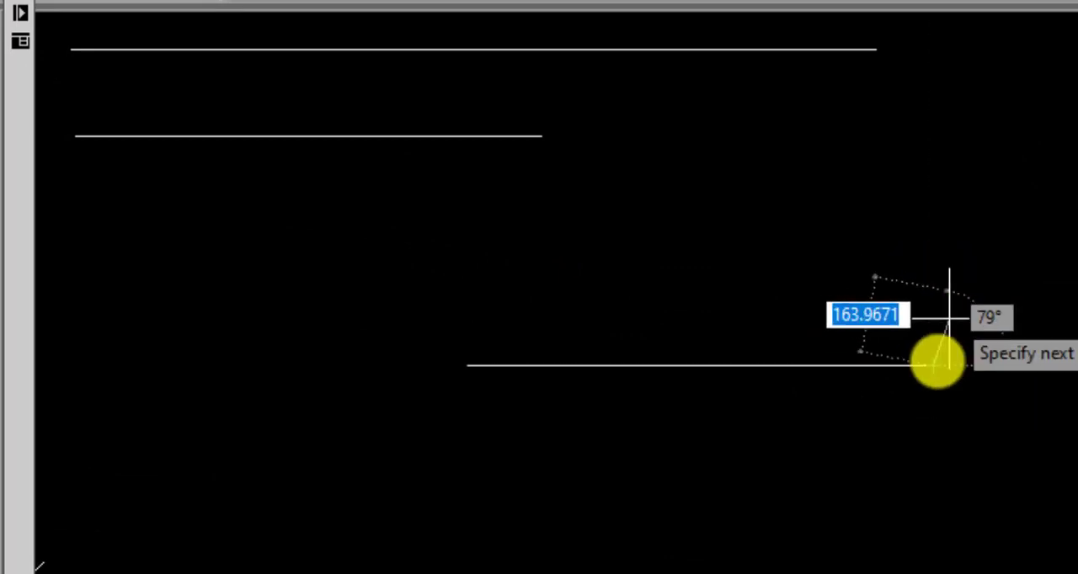
key(Return)
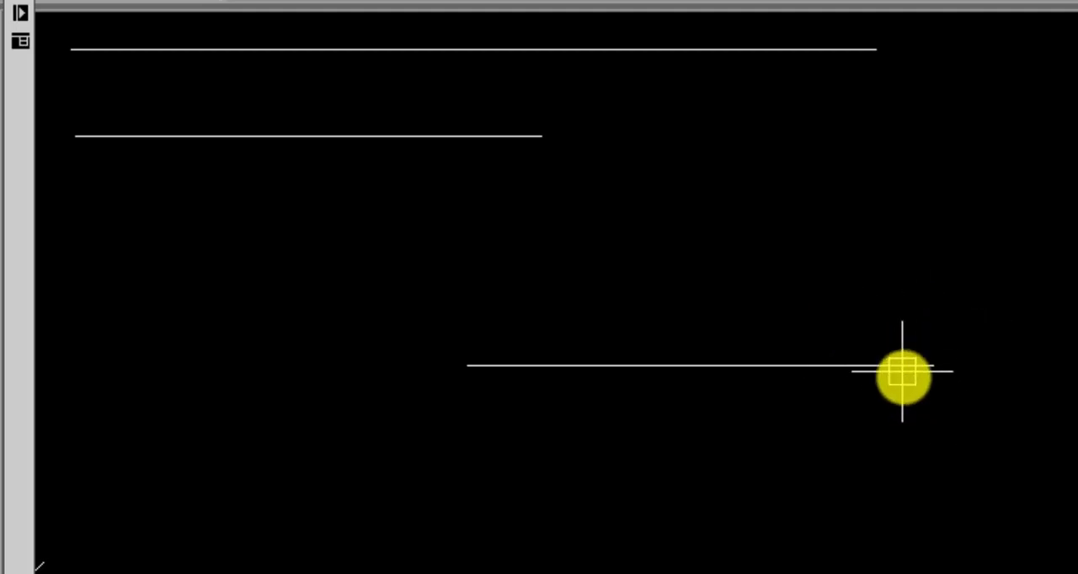
- Draw a second horizontal line 1000 long below the new one, starting directly under its left end
mouse_move(684, 359)
middle_down()
mouse_move(640, 274)
mouse_move(534, 215)
mouse_move(537, 228)
middle_up()
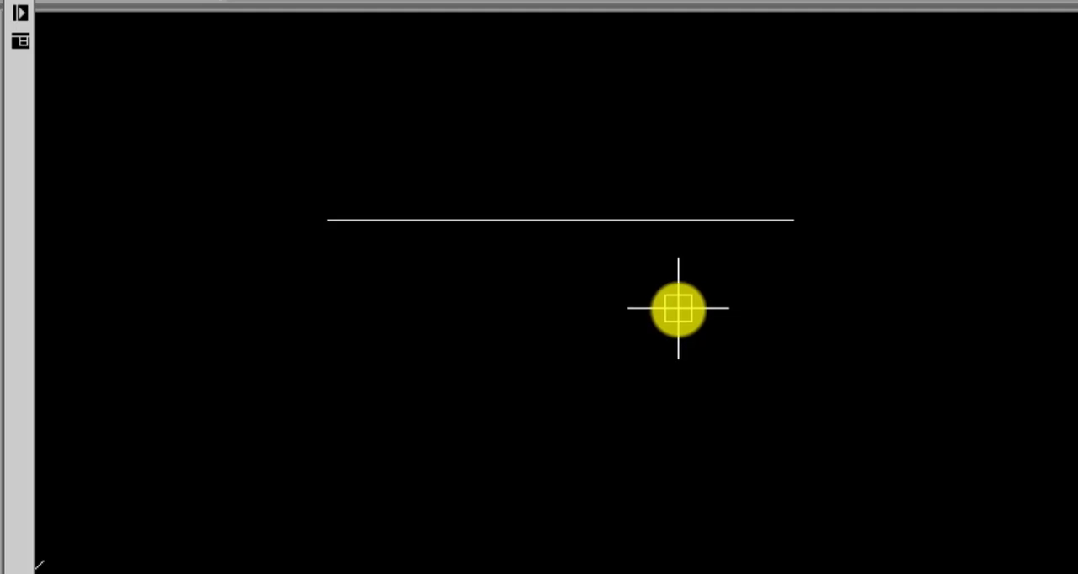
key(Return)
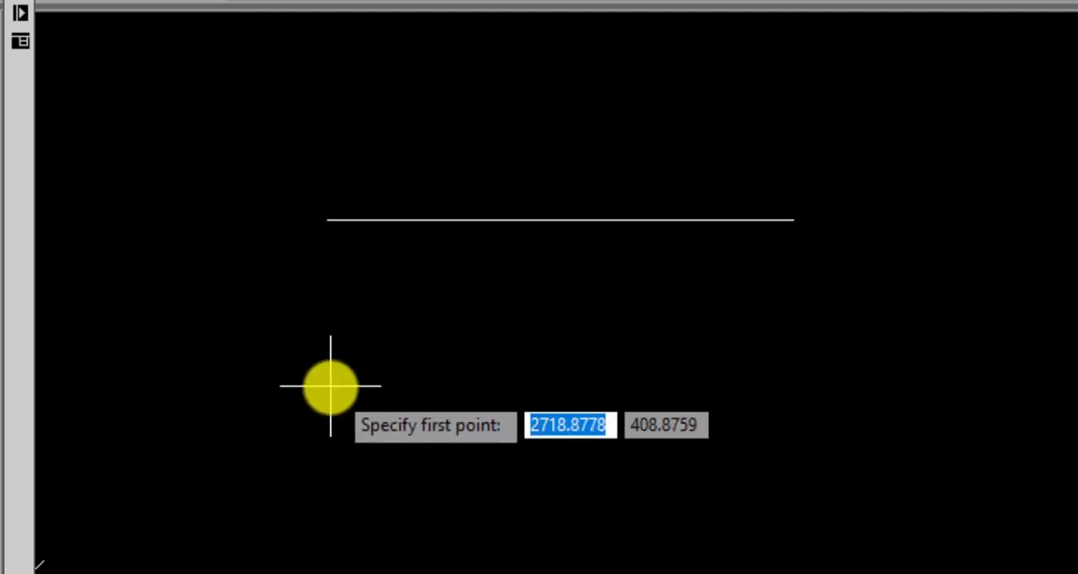
click(326, 373)
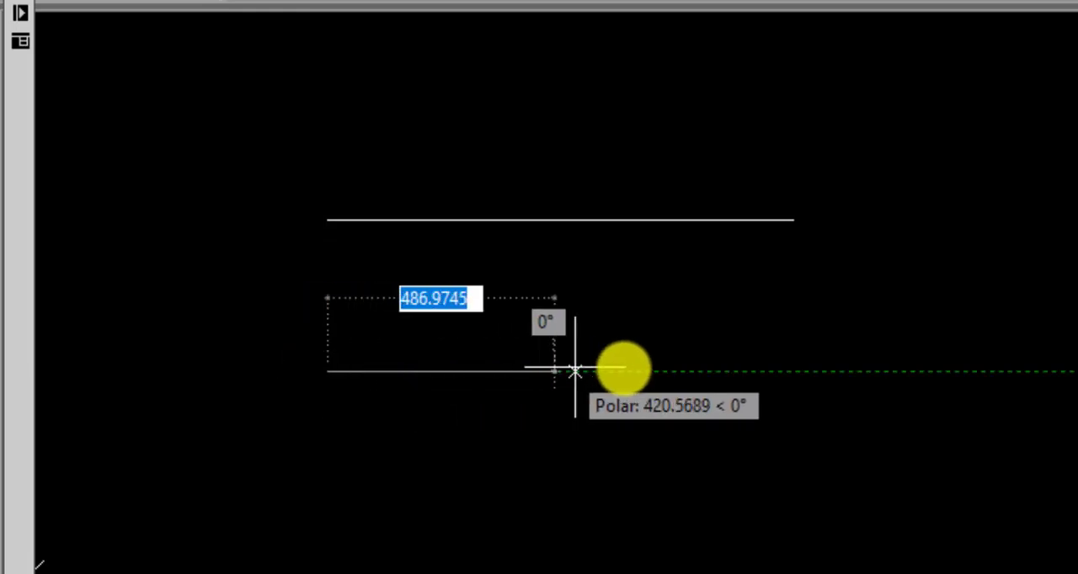
text(1)
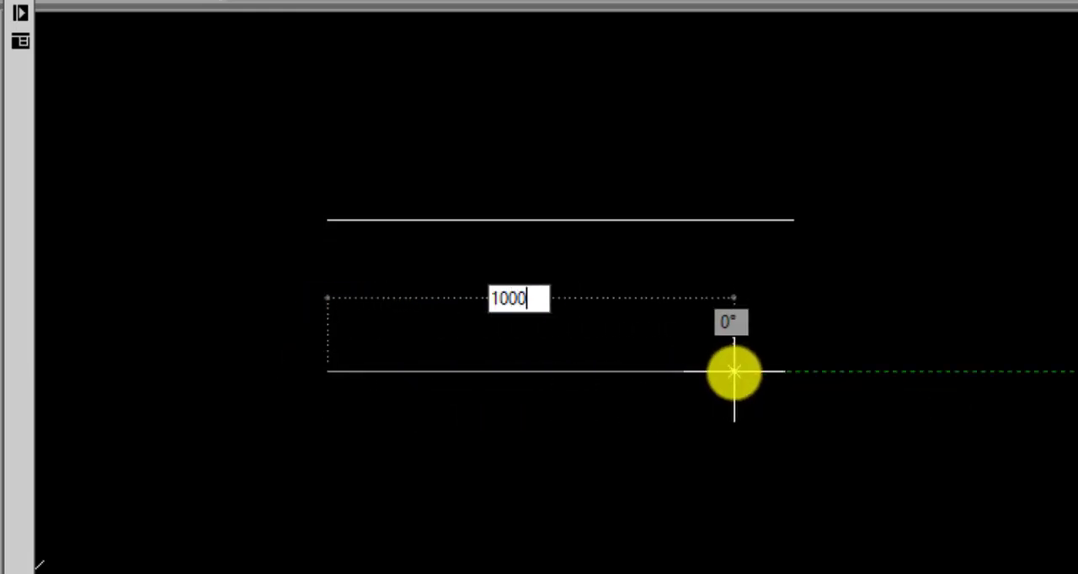
text(000)
key(Return)
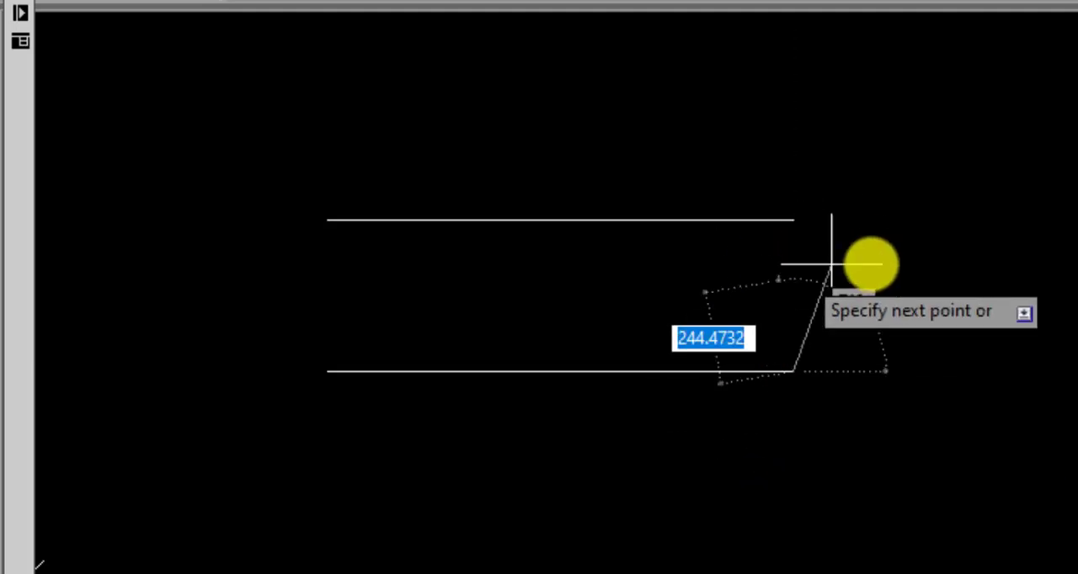
key(Escape)
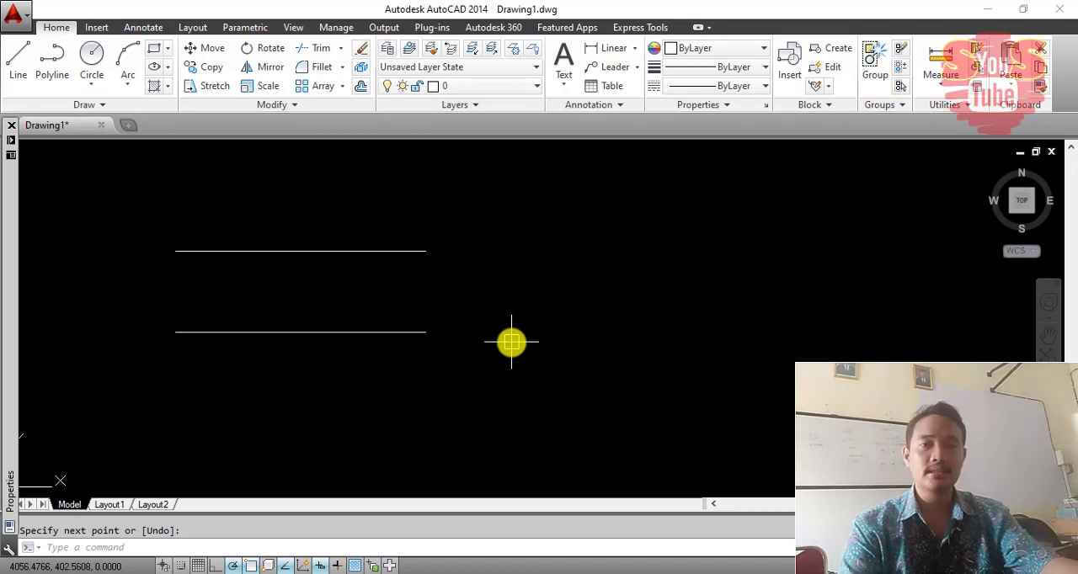
- Draw a third horizontal line 1000 long below the previous two, starting slightly to the right of their left ends
middle_drag(462, 312, 440, 253)
key(Return)
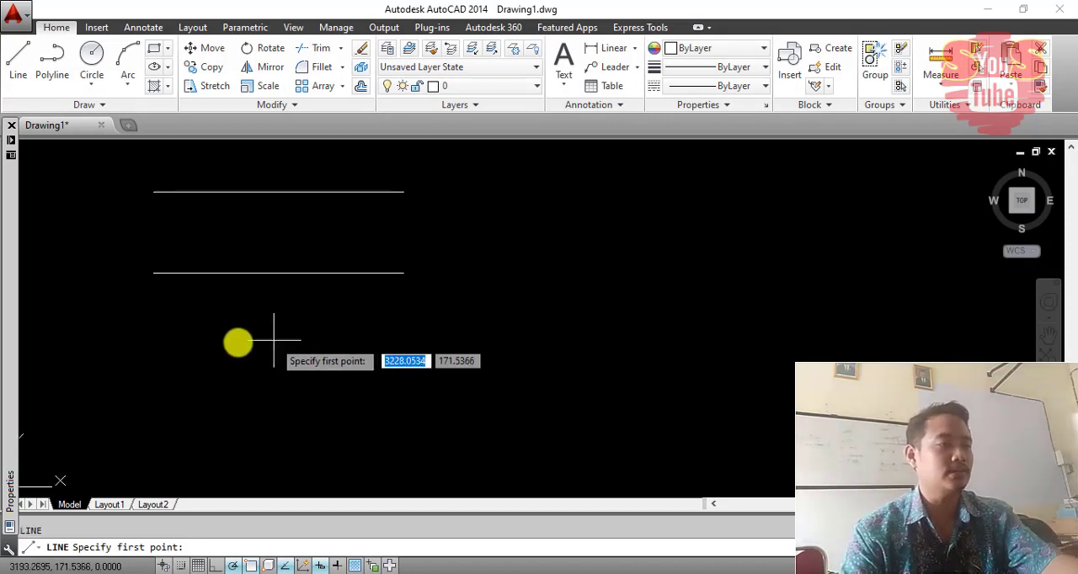
click(171, 356)
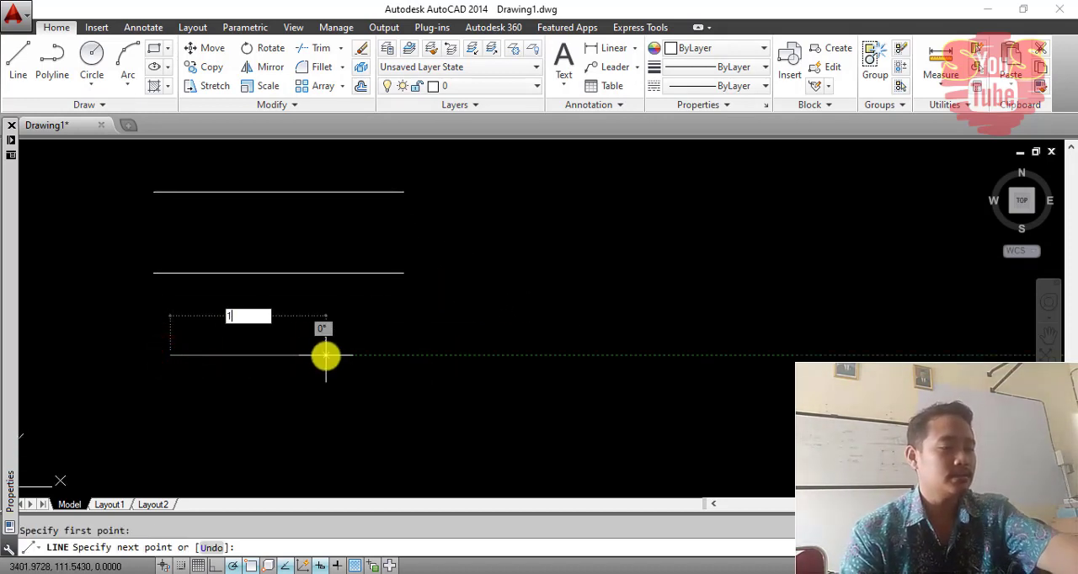
text(1000)
key(Return)
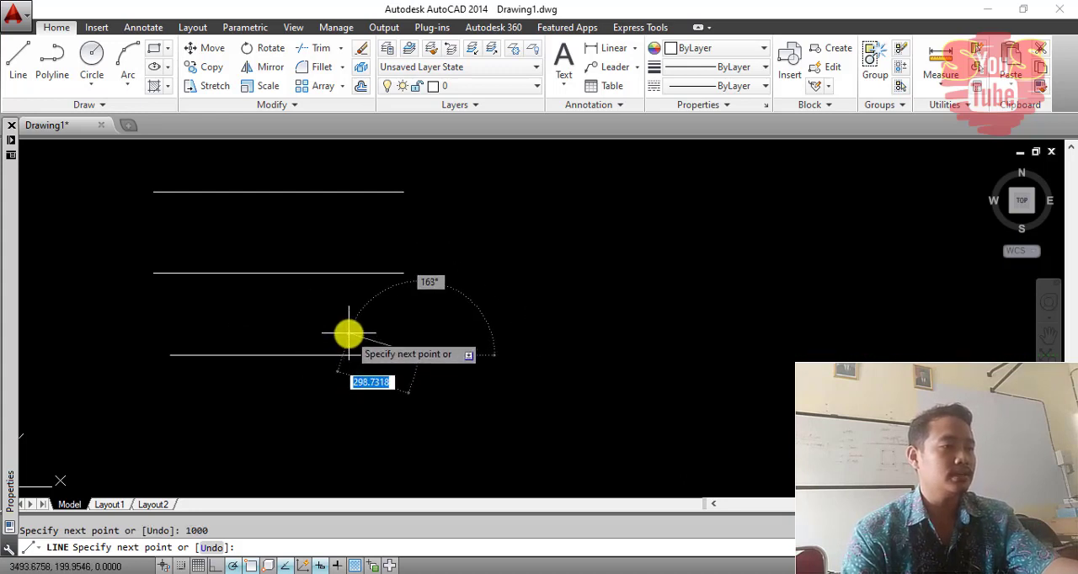
key(Escape)
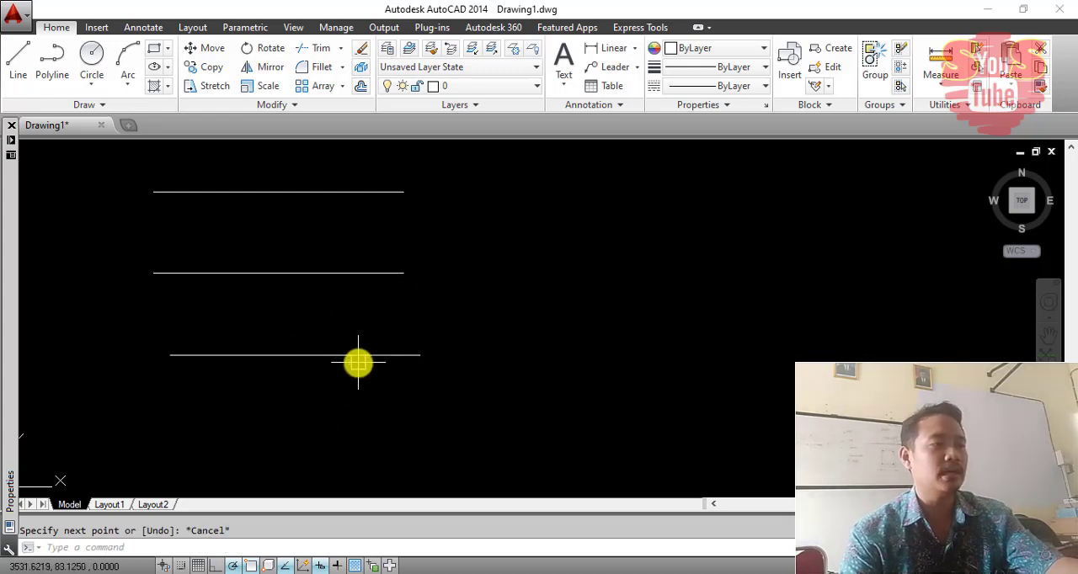
middle_drag(358, 363, 623, 434)
scroll(567, 365, down, 4)
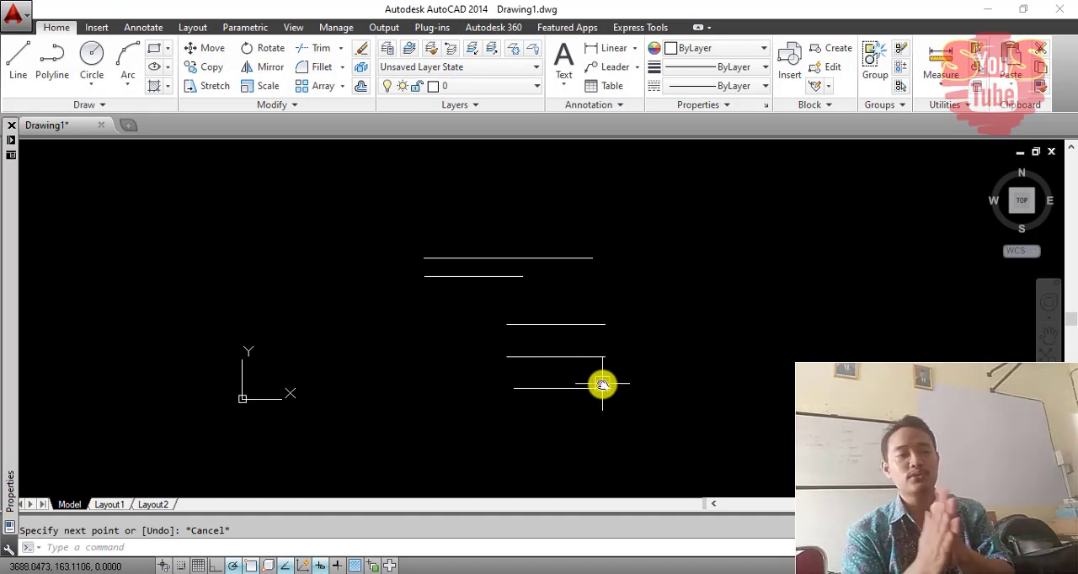
scroll(602, 385, up, 4)
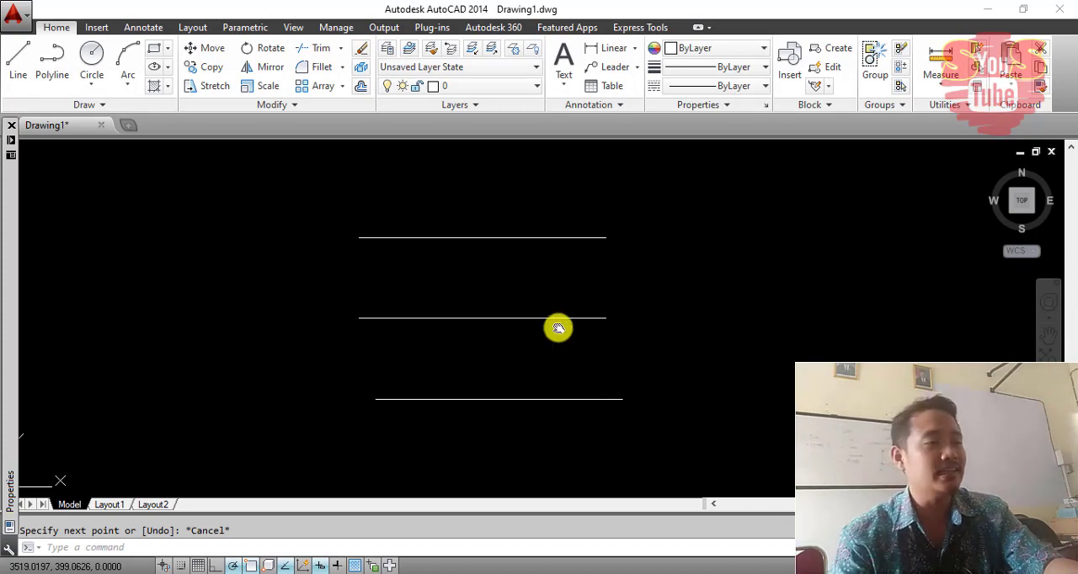
mouse_move(558, 327)
middle_down()
mouse_move(559, 274)
mouse_move(565, 319)
middle_up()
scroll(515, 262, up, 2)
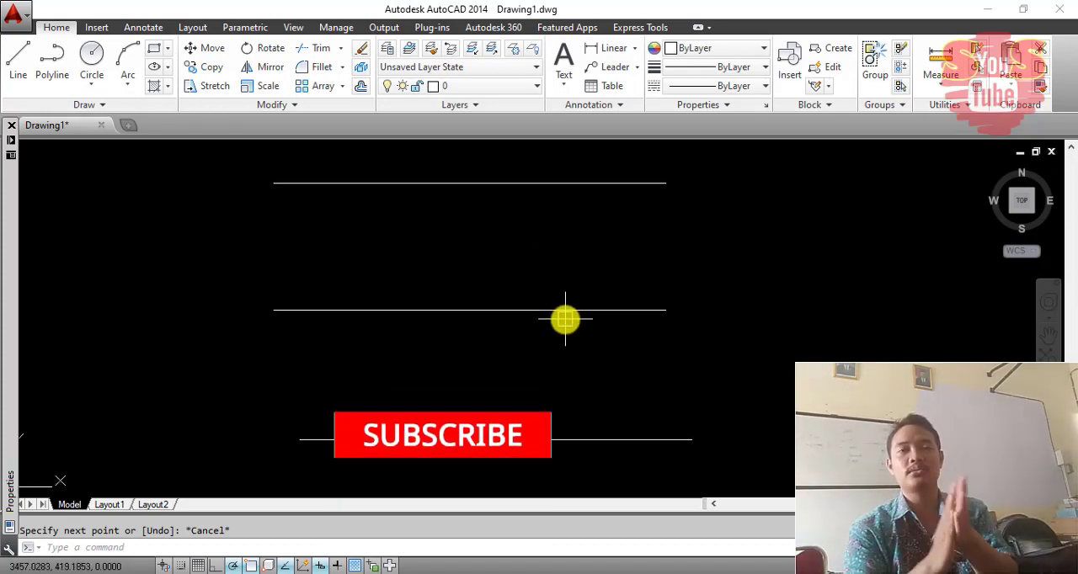